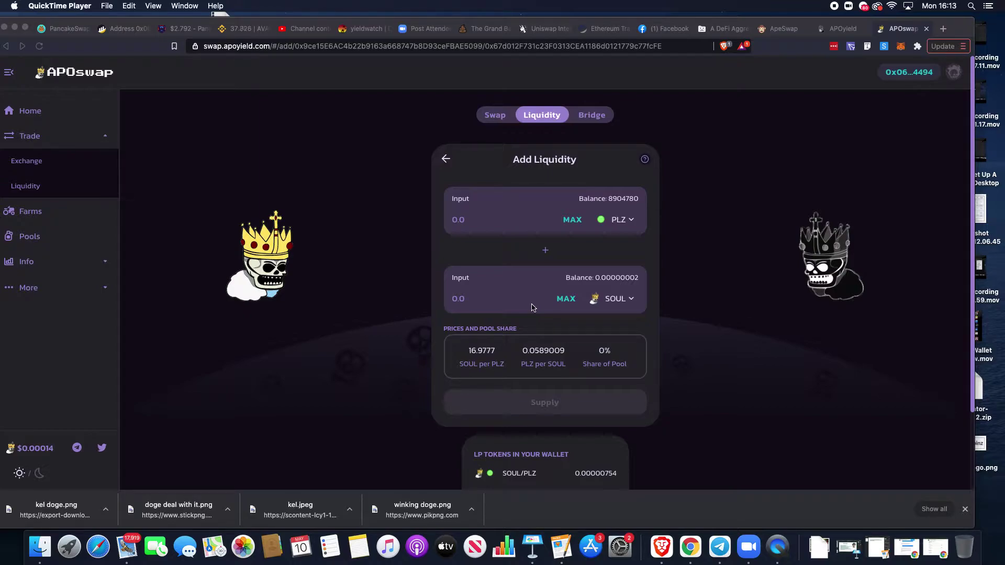
Switch to the APOyield farms page listing the SOUL pair farms and their APRs
{"action": "left_click", "coordinate": [856, 34]}
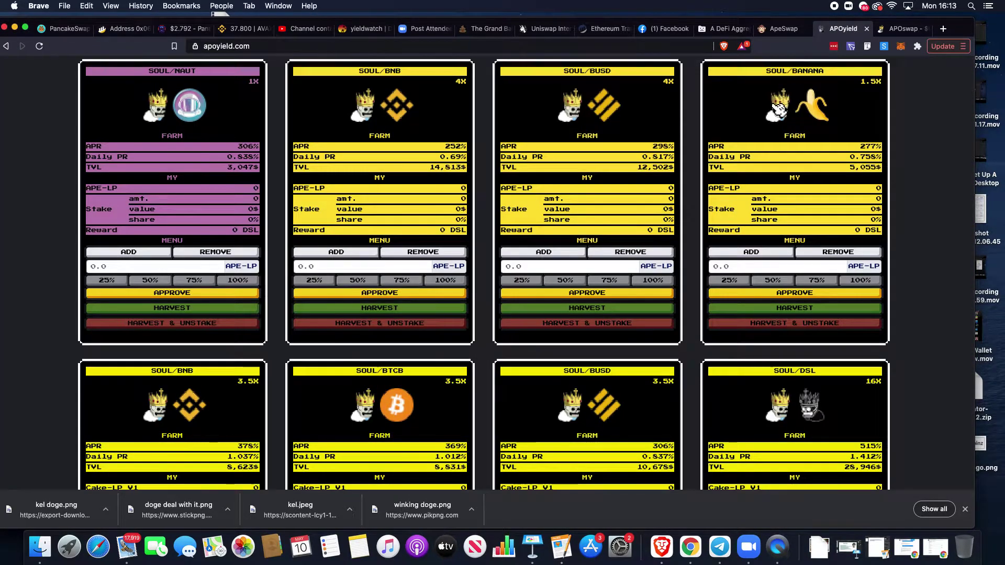
Reload the APOyield farms page and scroll down toward the SOUL/PLZ third-party farm card
{"action": "scroll", "coordinate": [782, 131], "scroll_direction": "down", "scroll_amount": 20}
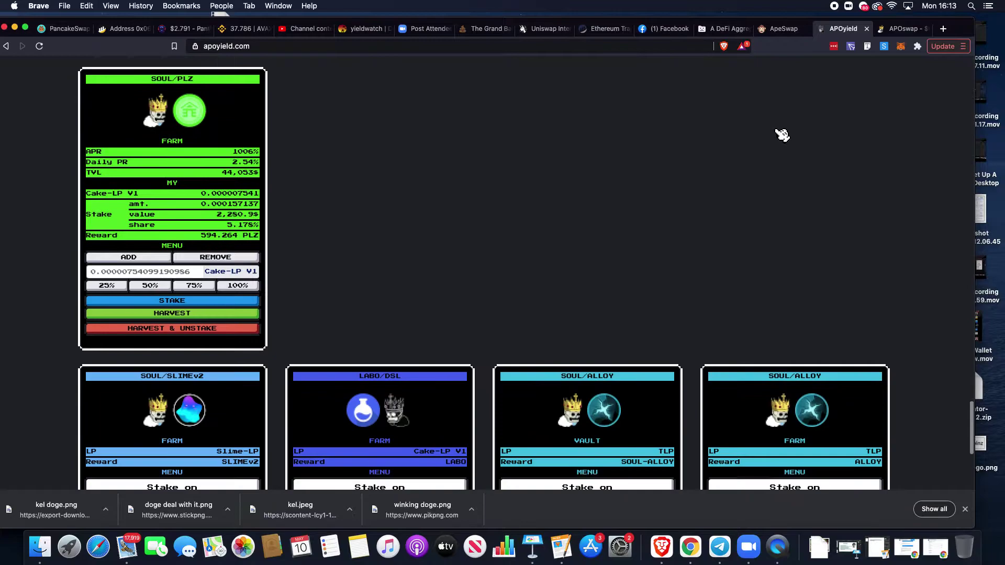
{"action": "scroll", "coordinate": [560, 112], "scroll_direction": "up", "scroll_amount": 2}
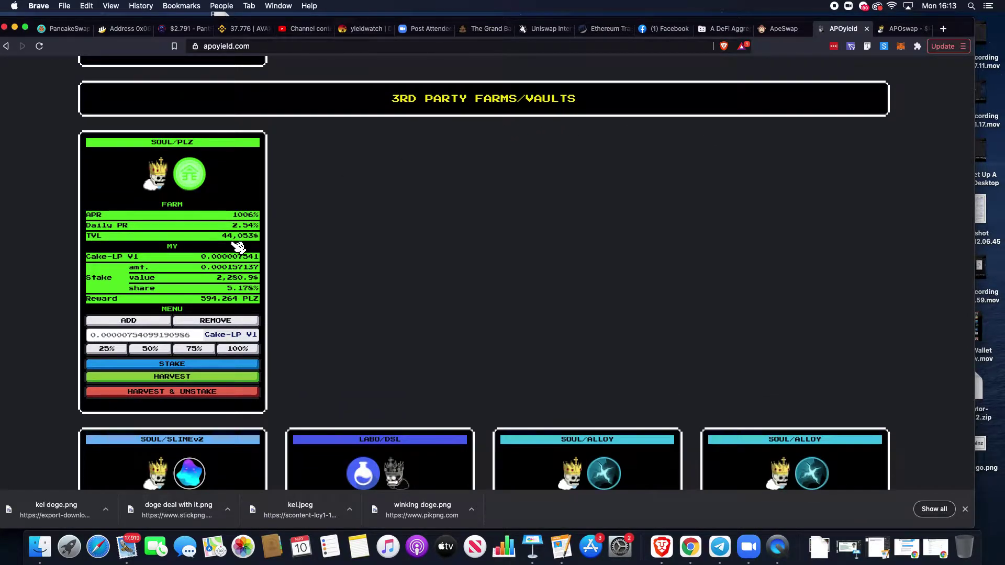
{"action": "left_click", "coordinate": [37, 48]}
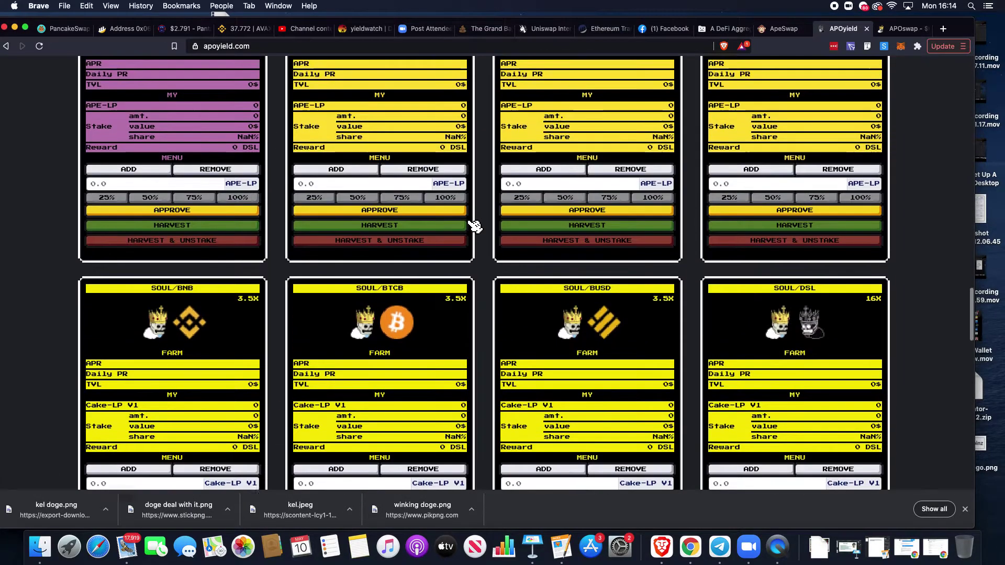
{"action": "scroll", "coordinate": [475, 226], "scroll_direction": "up", "scroll_amount": 2}
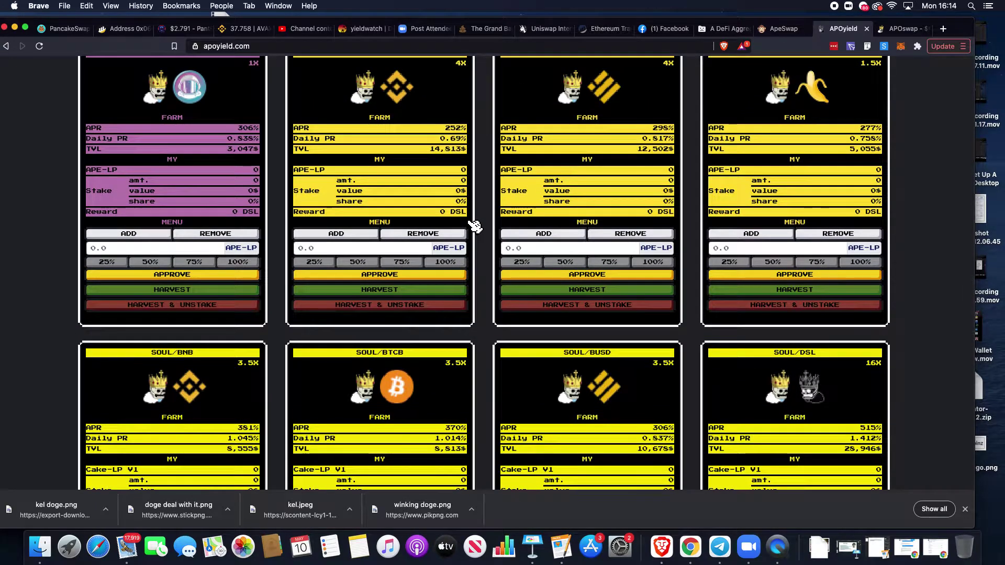
{"action": "scroll", "coordinate": [475, 226], "scroll_direction": "down", "scroll_amount": 10}
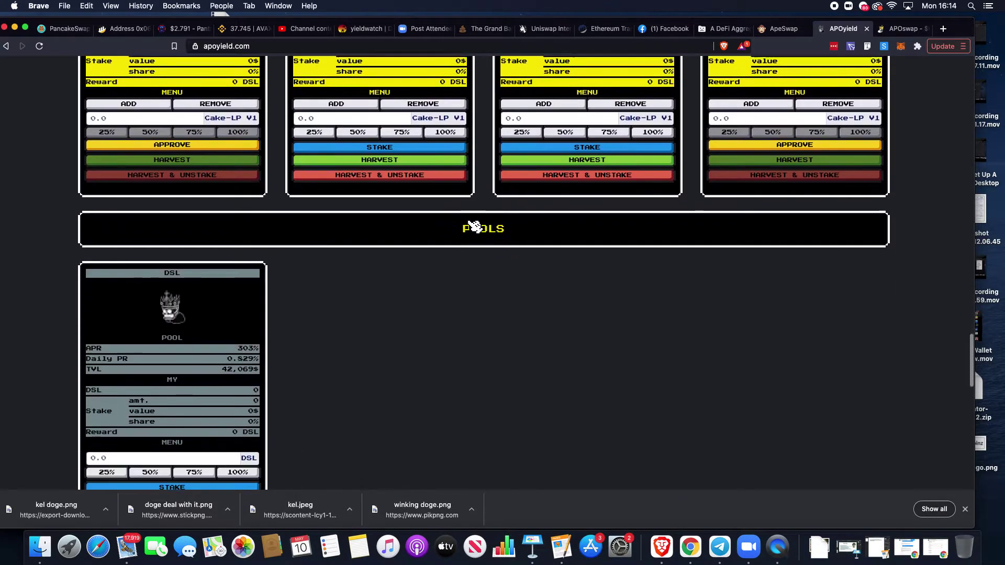
{"action": "scroll", "coordinate": [475, 226], "scroll_direction": "down", "scroll_amount": 2}
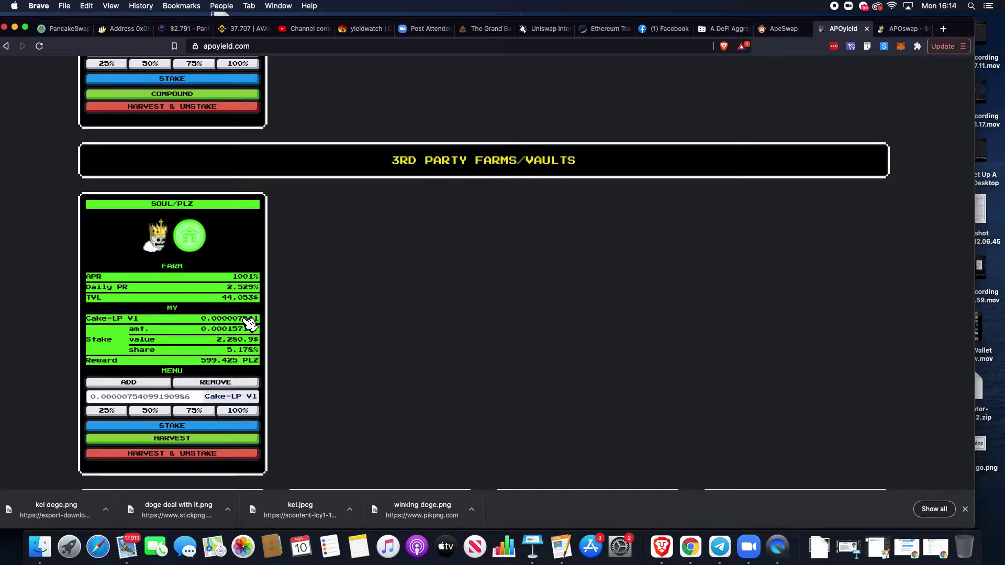
{"action": "scroll", "coordinate": [250, 324], "scroll_direction": "down", "scroll_amount": 2}
{"action": "scroll", "coordinate": [251, 326], "scroll_direction": "down", "scroll_amount": 2}
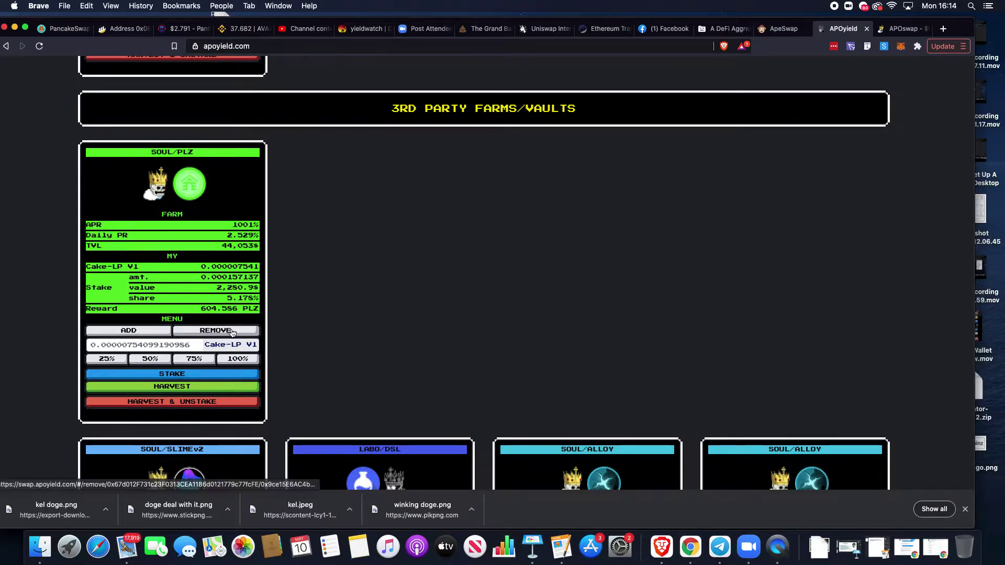
Review the SOUL/PLZ farm's $2,250.9 stake and 609.747 PLZ reward, then go to APOswap
{"action": "scroll", "coordinate": [232, 332], "scroll_direction": "down", "scroll_amount": 1}
{"action": "scroll", "coordinate": [233, 332], "scroll_direction": "down", "scroll_amount": 1}
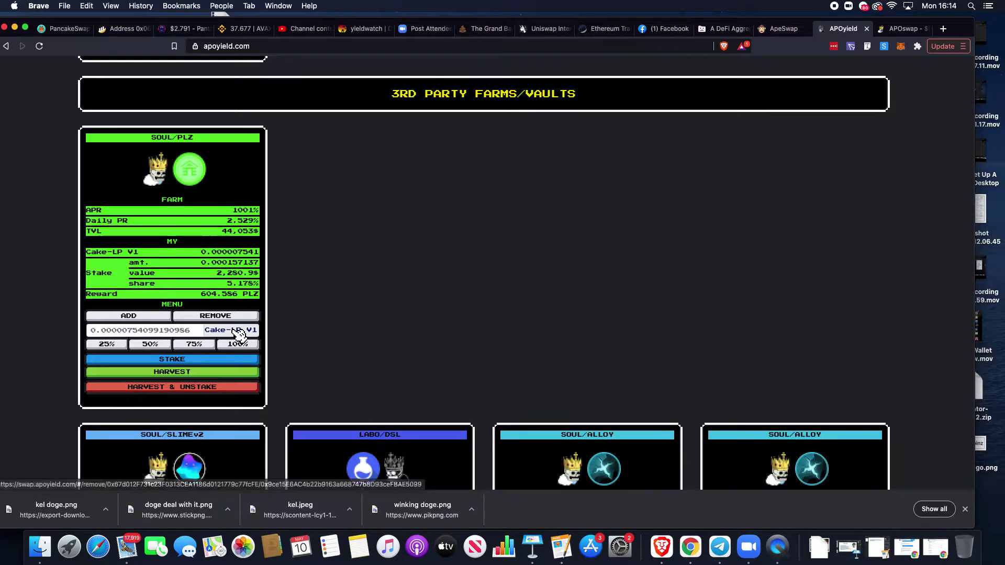
{"action": "scroll", "coordinate": [238, 335], "scroll_direction": "up", "scroll_amount": 2}
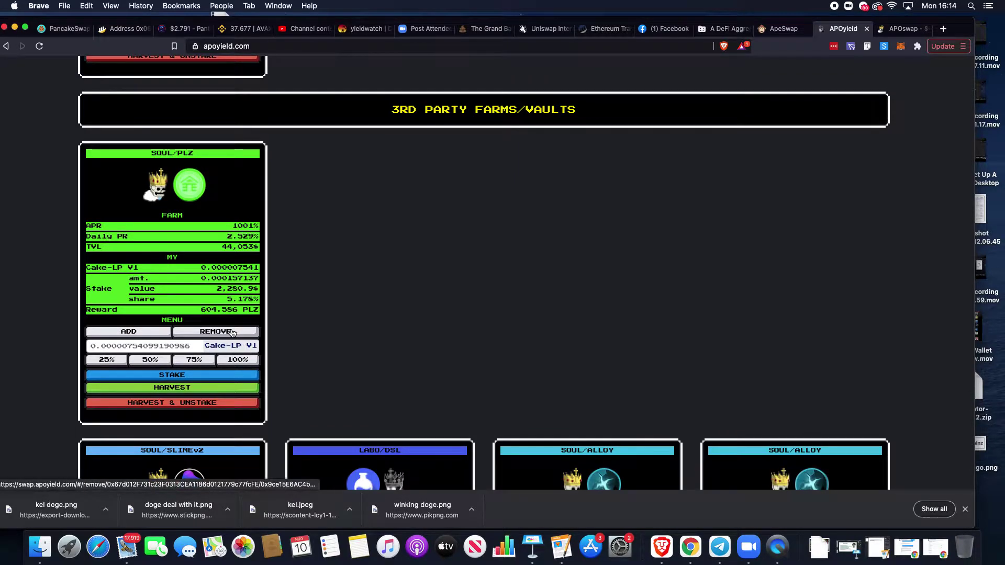
{"action": "scroll", "coordinate": [232, 333], "scroll_direction": "up", "scroll_amount": 1}
{"action": "scroll", "coordinate": [232, 332], "scroll_direction": "up", "scroll_amount": 1}
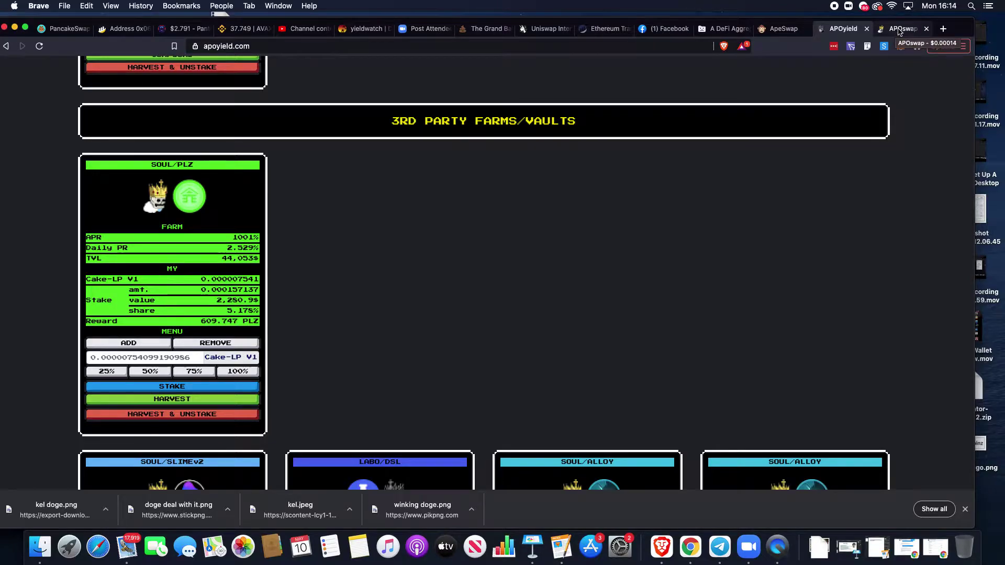
{"action": "left_click", "coordinate": [899, 29]}
Replace the old APOswap tab with a new BNB-to-SOUL exchange tab and check the 2.466 BNB balance
{"action": "left_click", "coordinate": [840, 29]}
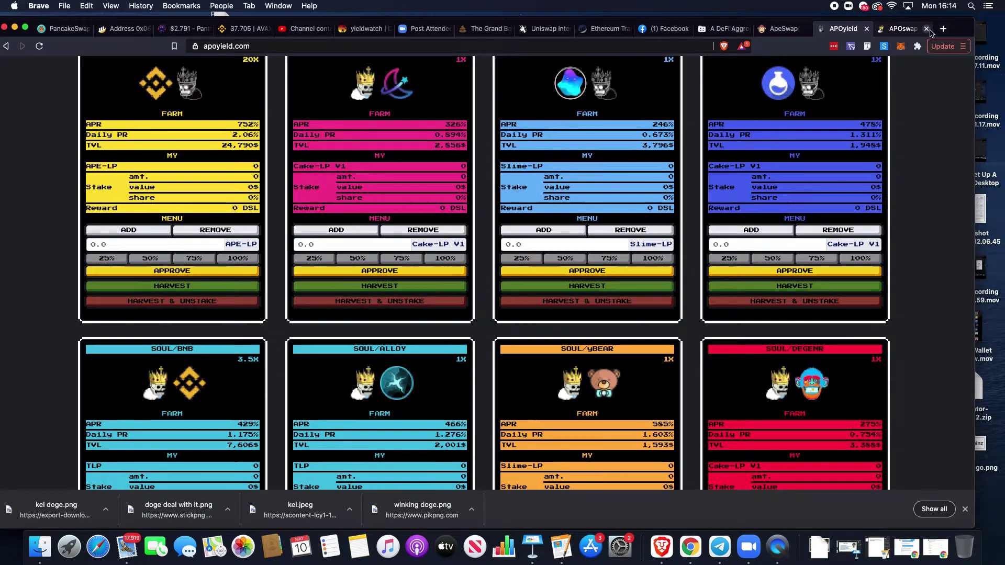
{"action": "left_click", "coordinate": [926, 29]}
{"action": "scroll", "coordinate": [304, 82], "scroll_direction": "up", "scroll_amount": 15}
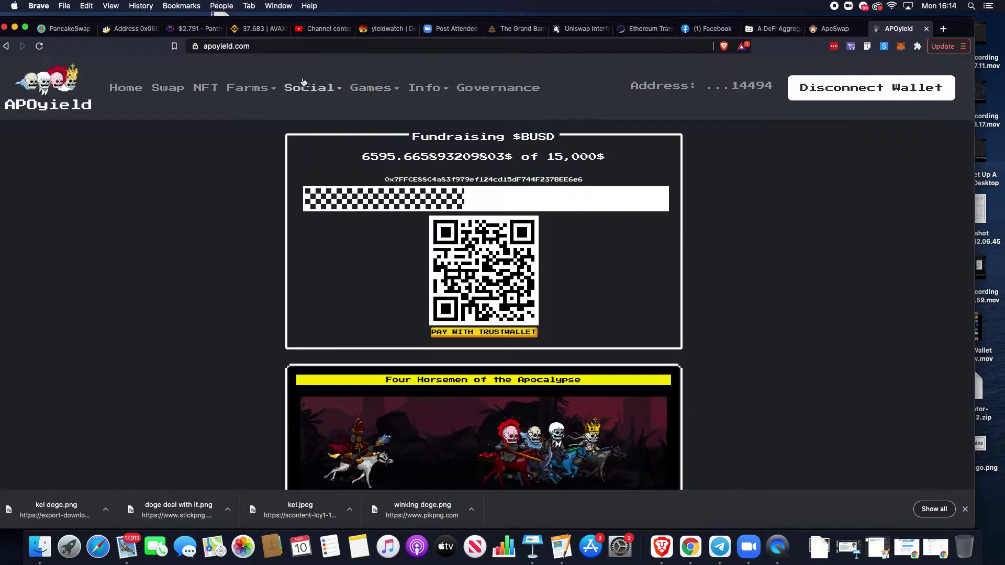
{"action": "left_click", "coordinate": [161, 91]}
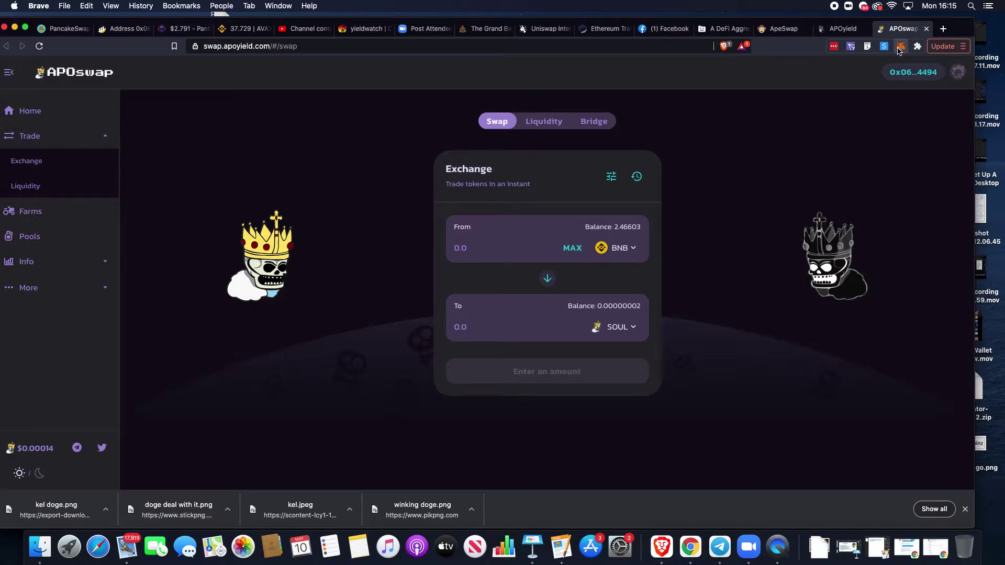
{"action": "left_click", "coordinate": [899, 47]}
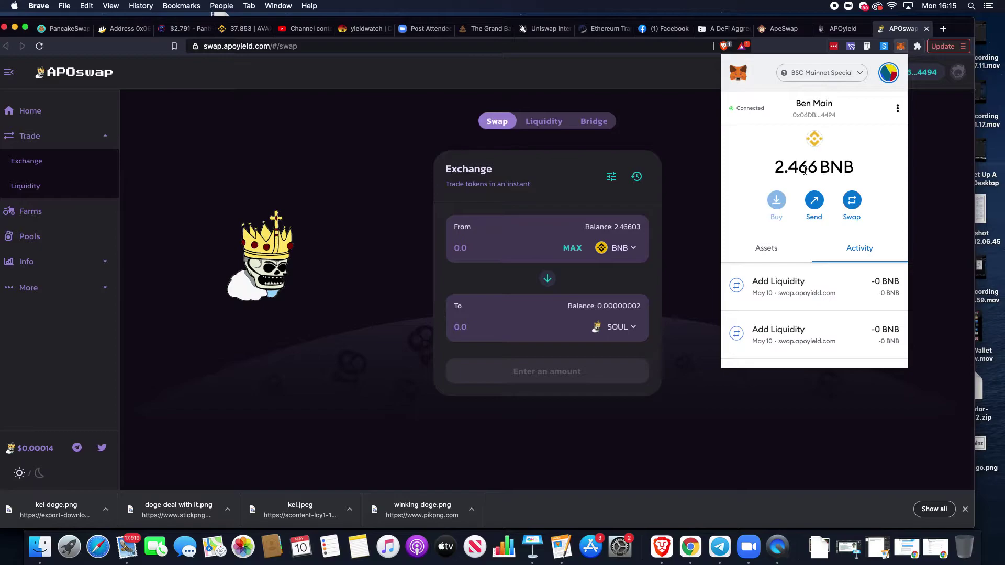
{"action": "left_click", "coordinate": [707, 156]}
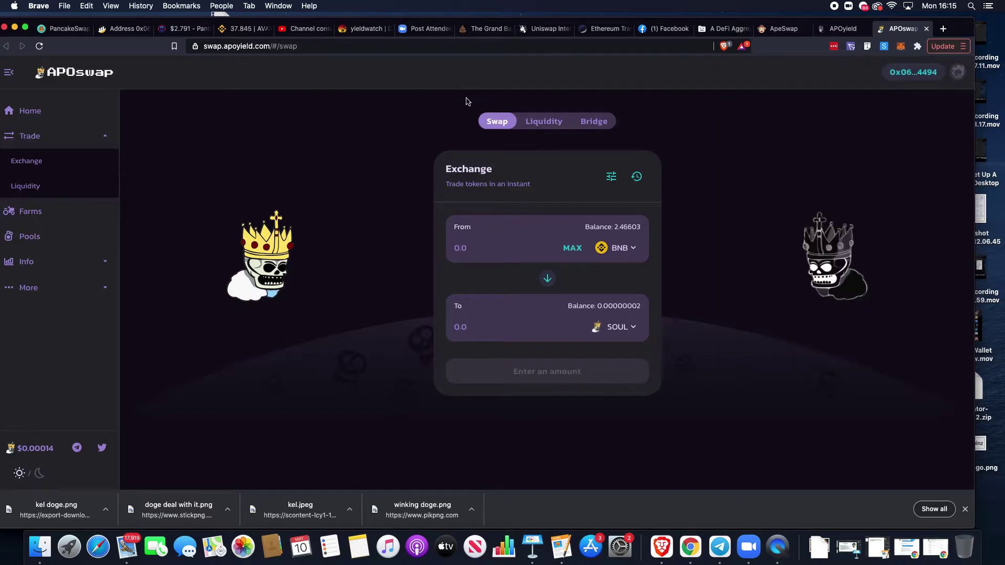
From the Binance tab, copy the wallet address in MetaMask, then return to the APOswap exchange
{"action": "left_click", "coordinate": [234, 26]}
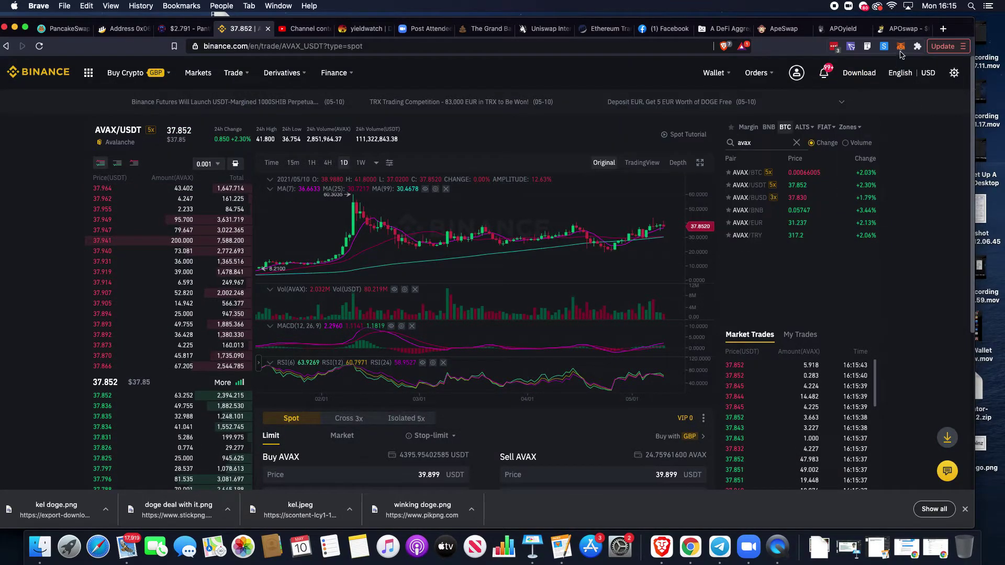
{"action": "left_click", "coordinate": [901, 49]}
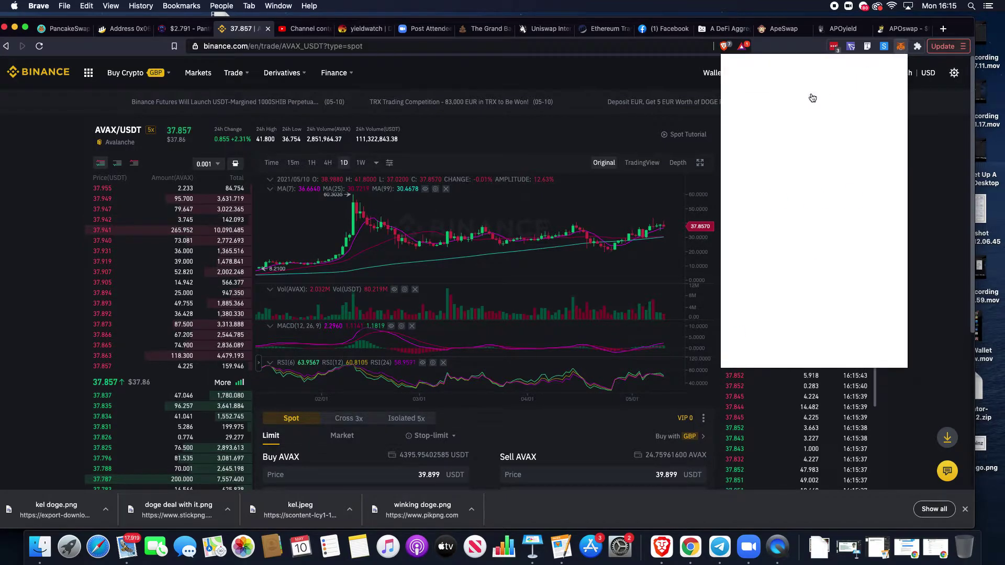
{"action": "left_click", "coordinate": [816, 117]}
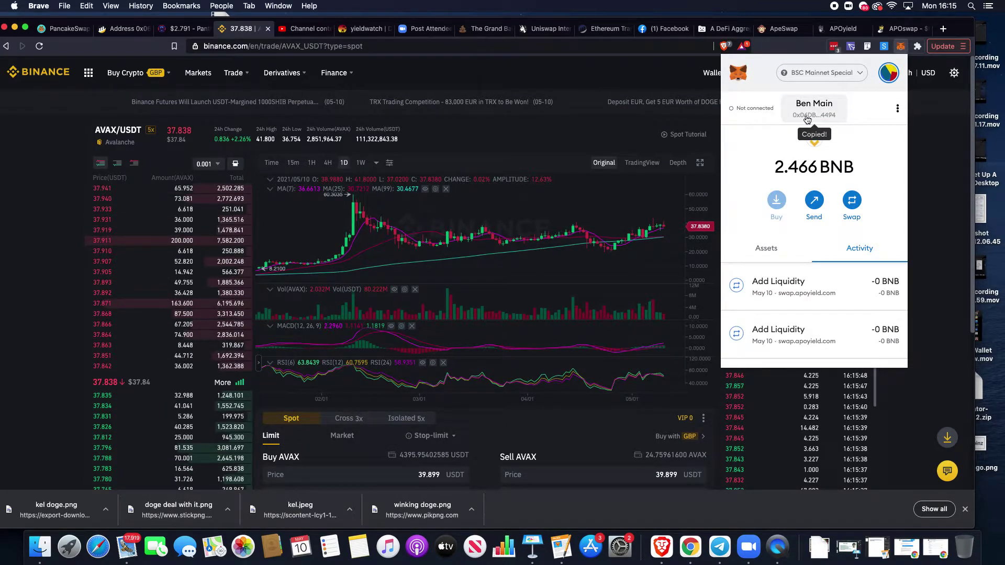
{"action": "left_click", "coordinate": [558, 84]}
{"action": "mouse_move", "coordinate": [713, 73]}
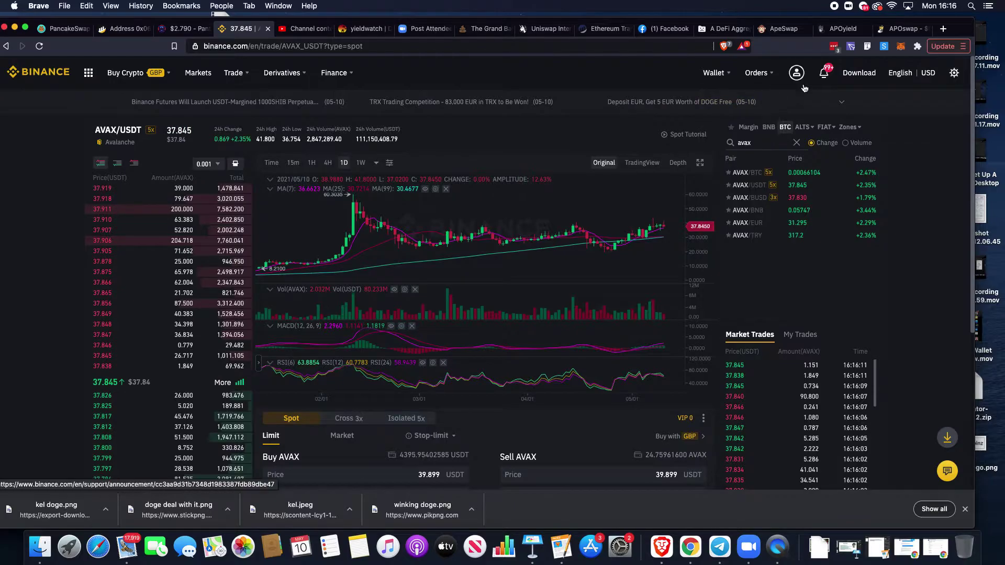
{"action": "left_click", "coordinate": [901, 47]}
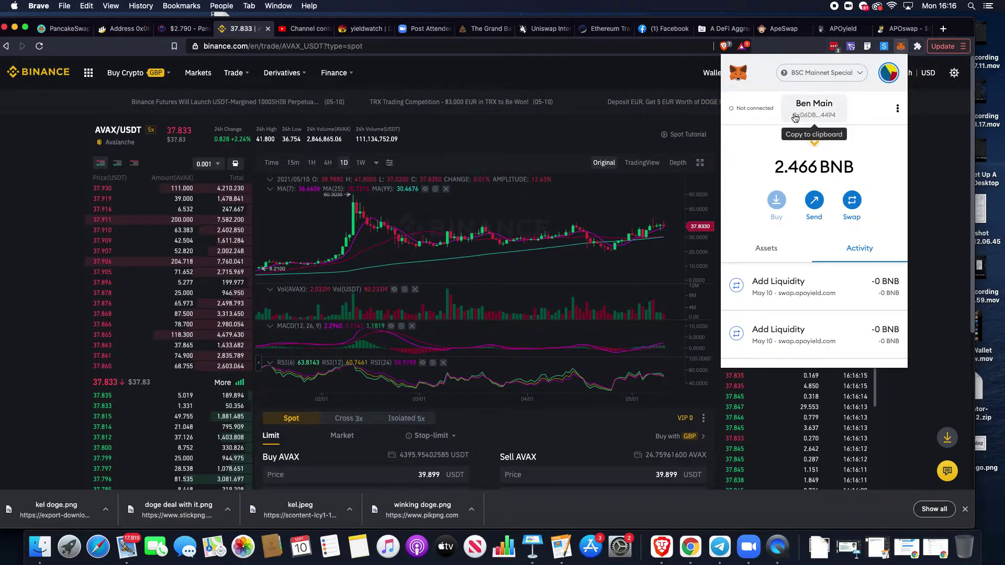
{"action": "left_click", "coordinate": [894, 28]}
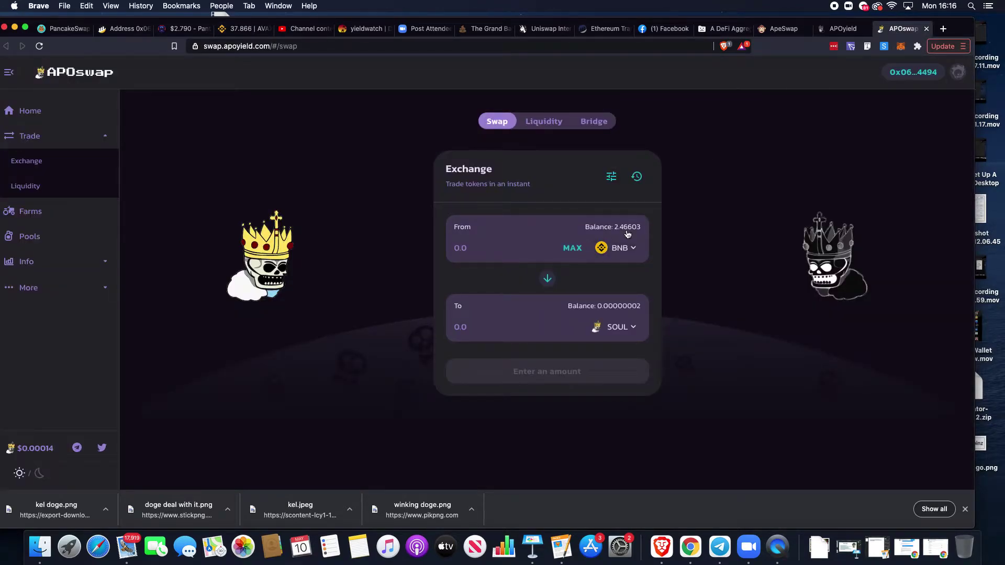
Enter 0.1 BNB to swap for about 459293 SOUL and review the slippage settings
{"action": "left_click", "coordinate": [634, 252]}
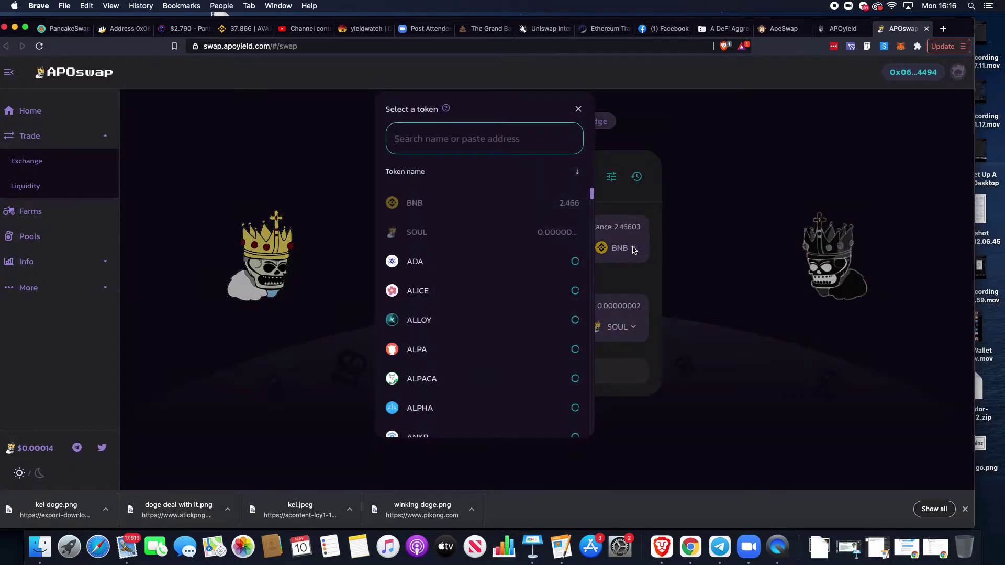
{"action": "left_click", "coordinate": [635, 272]}
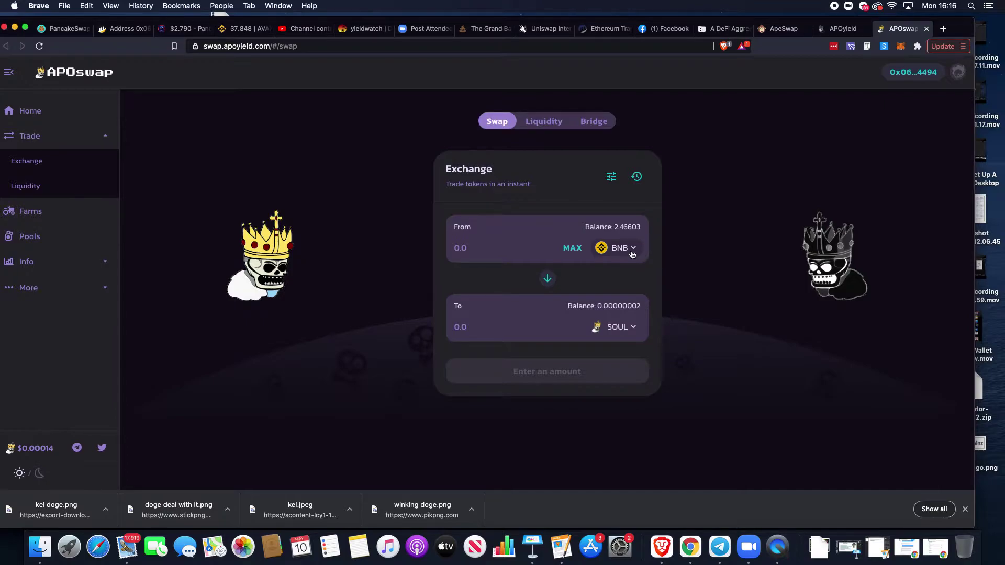
{"action": "left_click", "coordinate": [468, 248]}
{"action": "type", "text": "0.1"}
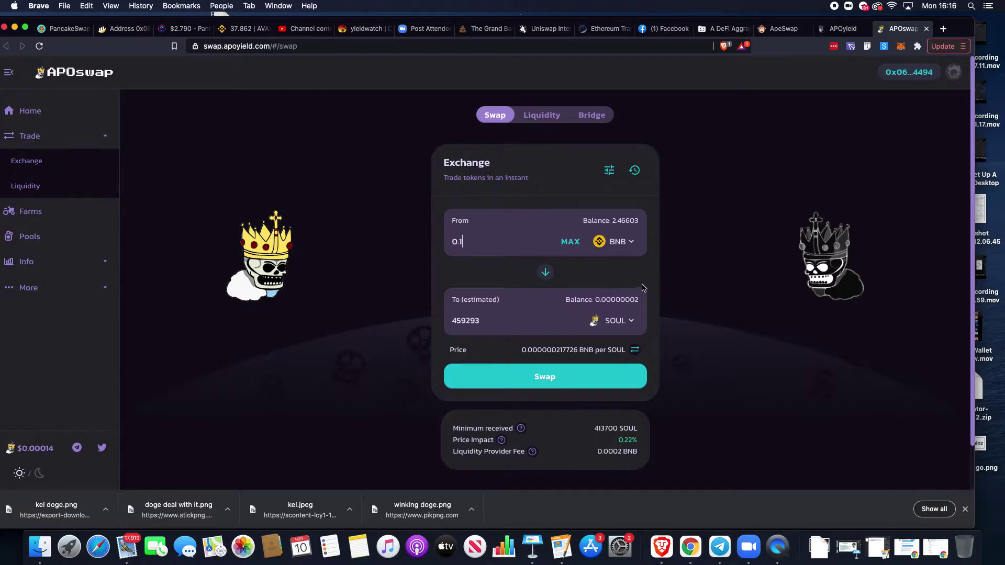
{"action": "left_click", "coordinate": [610, 176]}
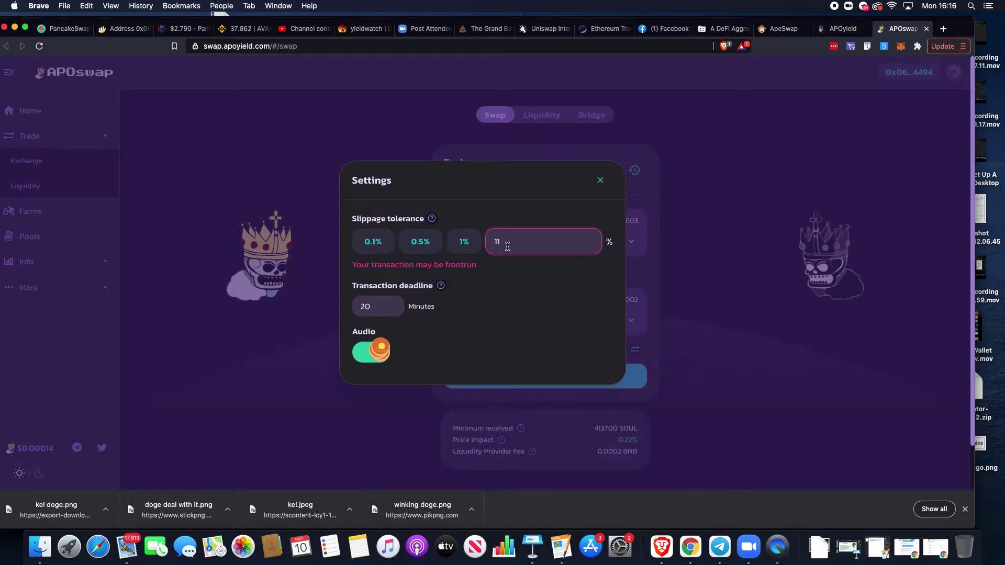
{"action": "left_click", "coordinate": [660, 192]}
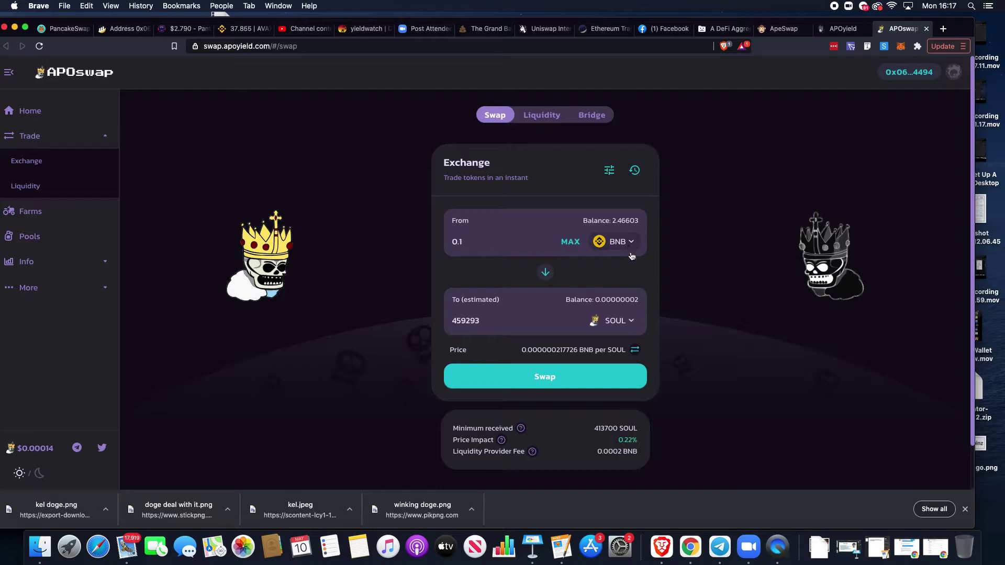
Change the receive token to PLZ, quoting about 26890.7 PLZ for 0.1 BNB
{"action": "left_click", "coordinate": [631, 320]}
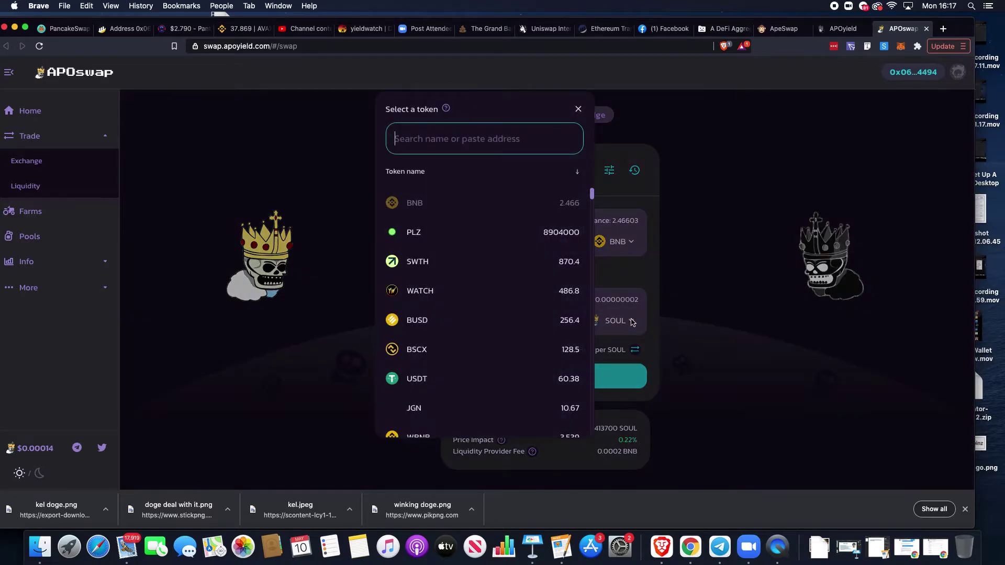
{"action": "left_click", "coordinate": [423, 236]}
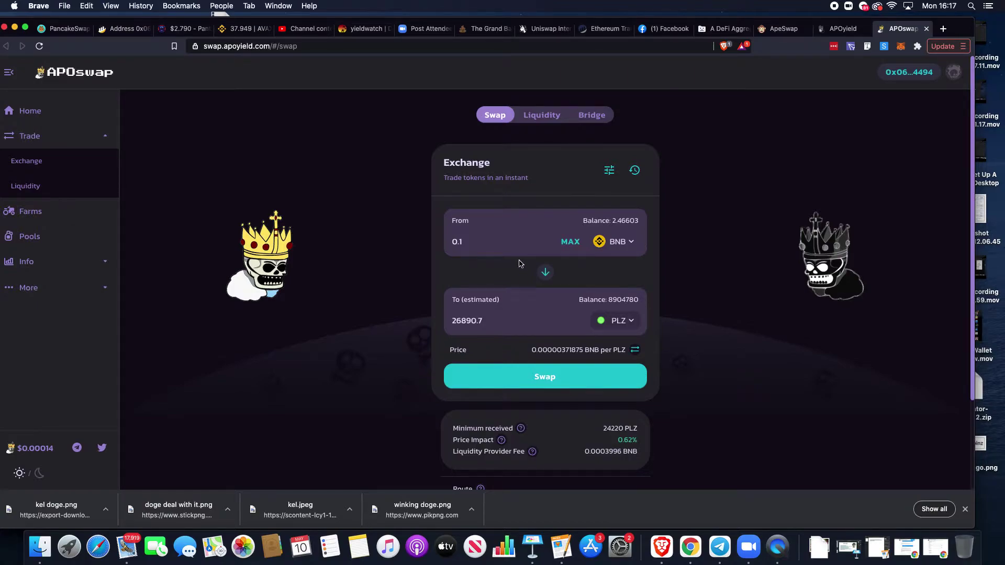
{"action": "left_click", "coordinate": [541, 116]}
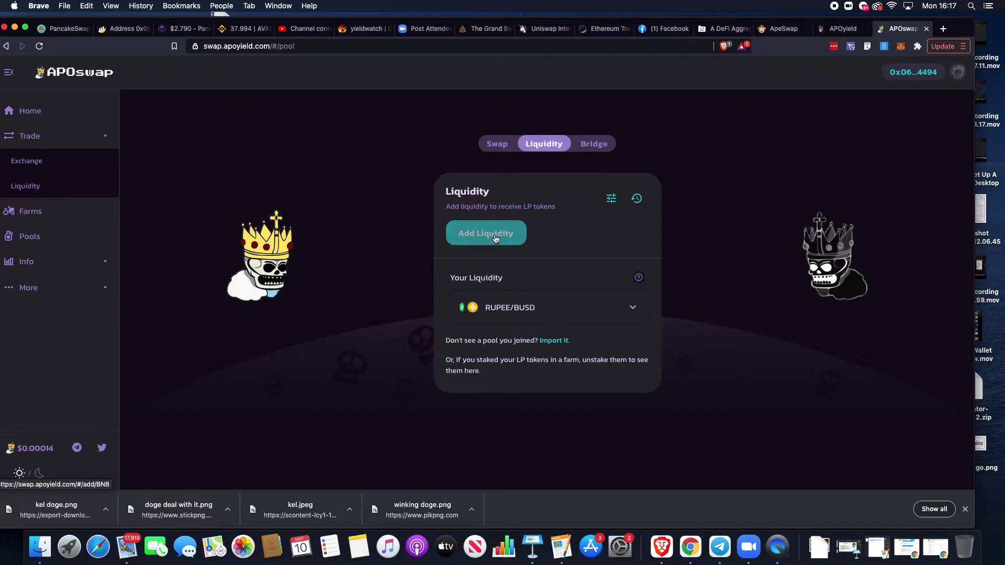
Start adding liquidity with PLZ first and SOUL (searched 'so') second, at 16.9777 SOUL per PLZ
{"action": "left_click", "coordinate": [484, 247]}
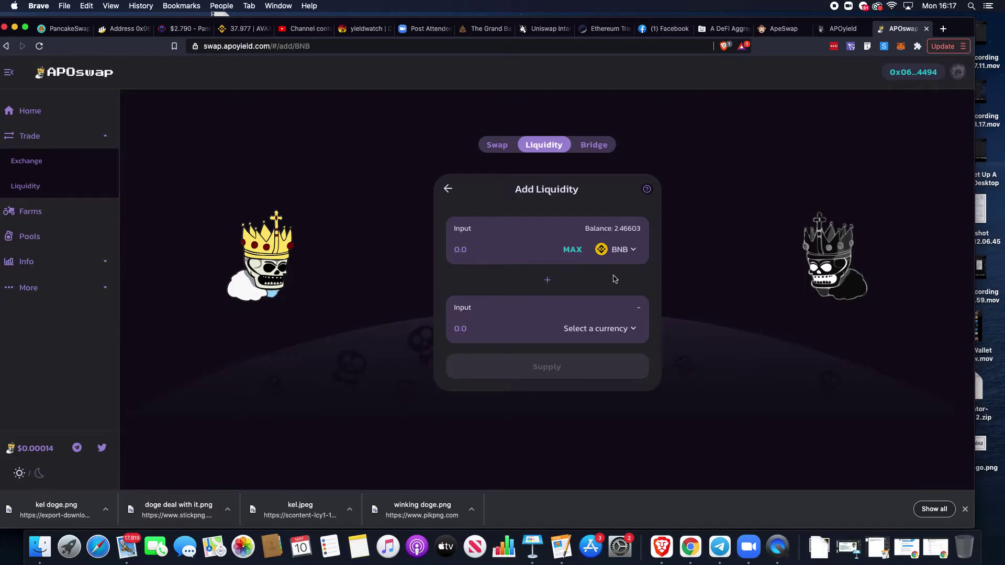
{"action": "left_click", "coordinate": [633, 254]}
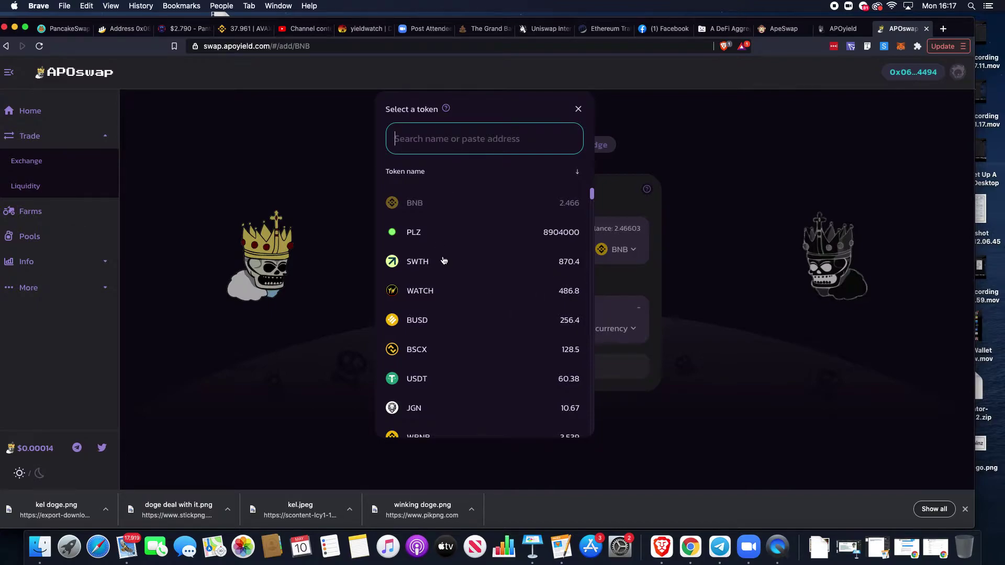
{"action": "left_click", "coordinate": [431, 233]}
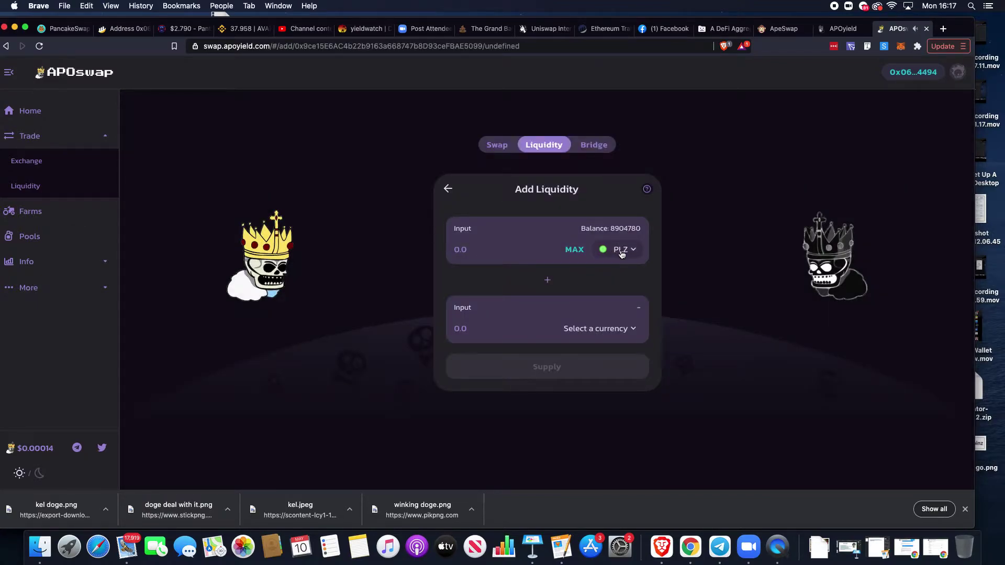
{"action": "left_click", "coordinate": [634, 329]}
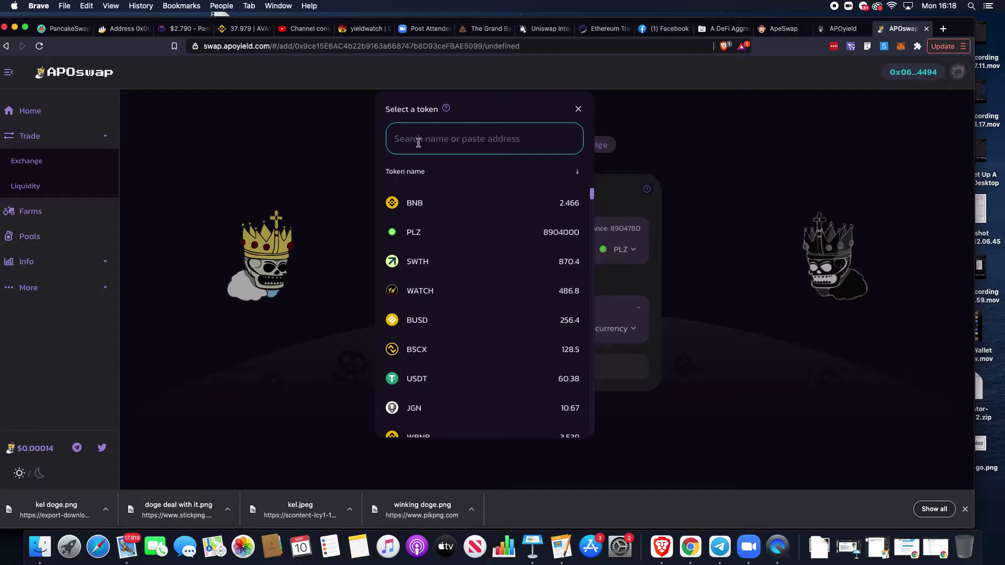
{"action": "type", "text": "so"}
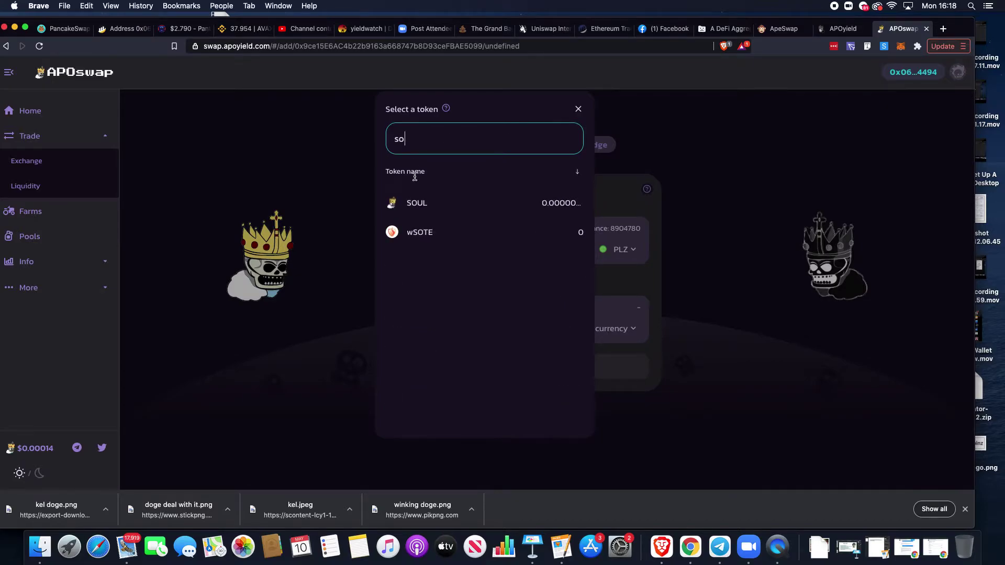
{"action": "left_click", "coordinate": [430, 207]}
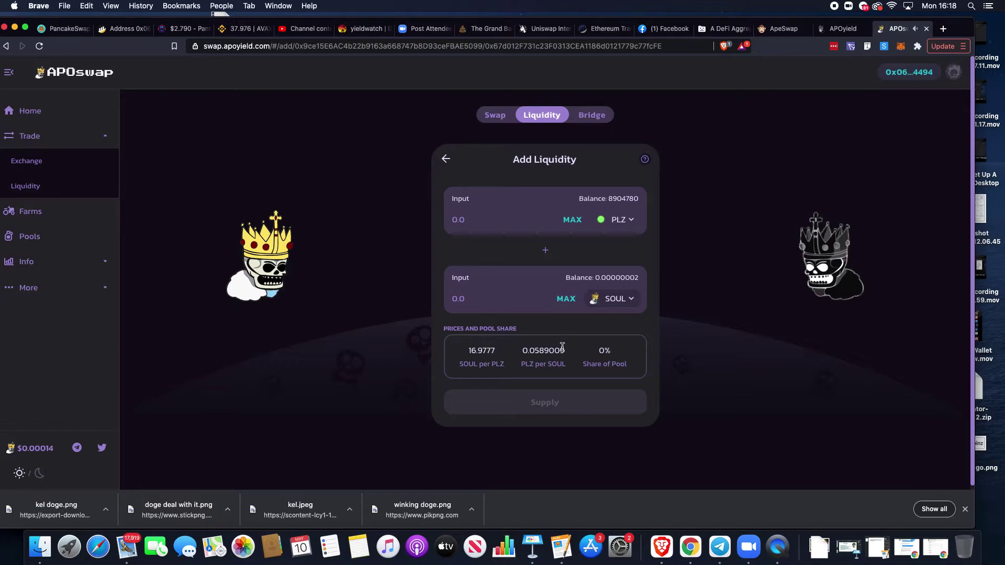
{"action": "scroll", "coordinate": [566, 242], "scroll_direction": "down", "scroll_amount": 2}
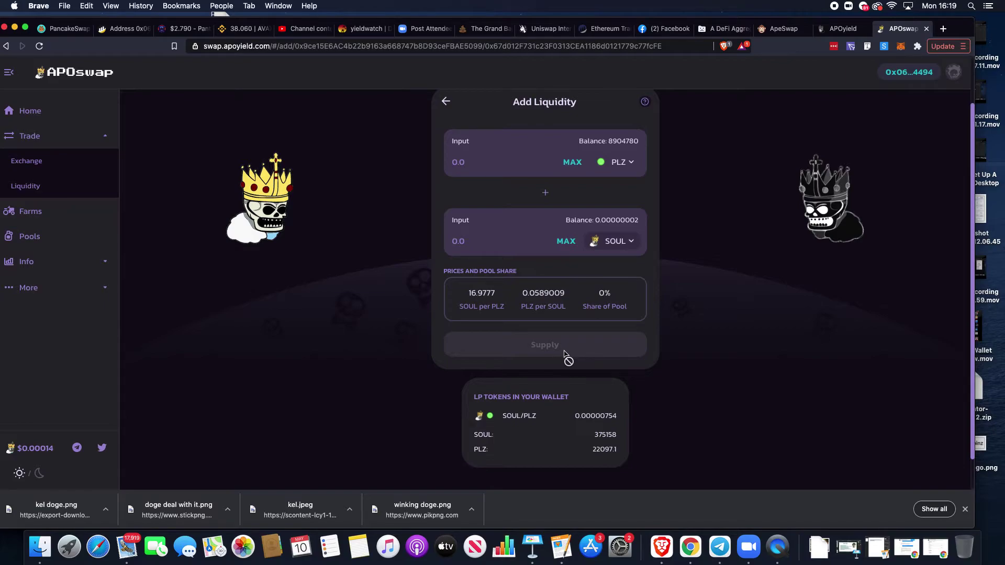
View the 0.00000754 SOUL/PLZ LP tokens backed by 375158 SOUL and 22097.1 PLZ
{"action": "scroll", "coordinate": [567, 356], "scroll_direction": "down", "scroll_amount": 2}
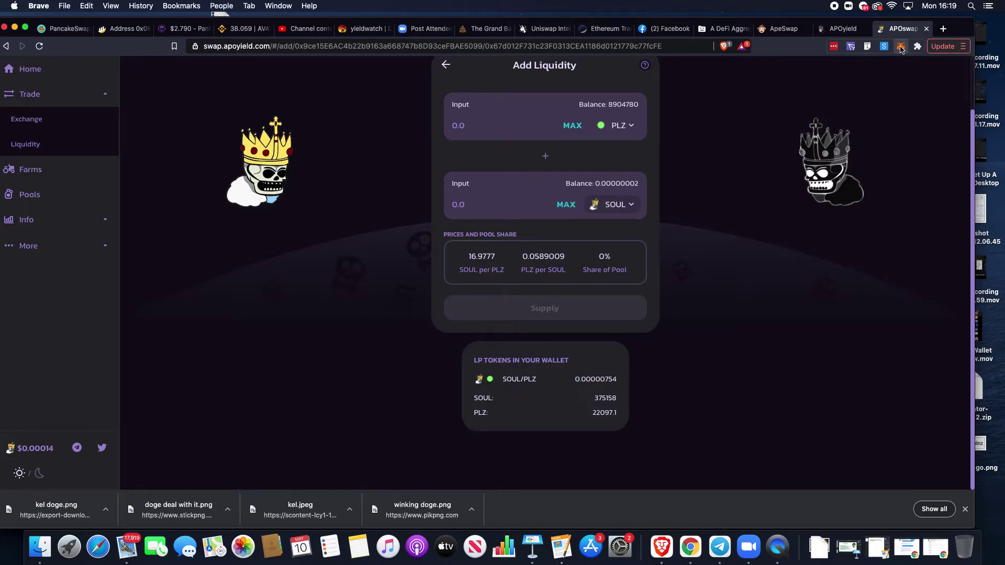
{"action": "left_click", "coordinate": [901, 47]}
Check the wallet's held assets list, then close the wallet
{"action": "scroll", "coordinate": [828, 255], "scroll_direction": "down", "scroll_amount": 1}
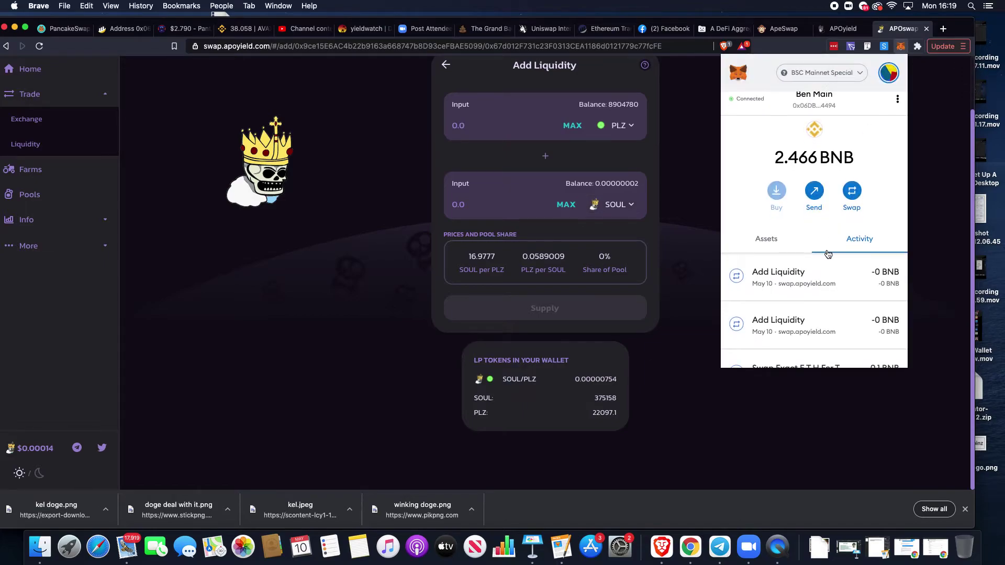
{"action": "left_click", "coordinate": [764, 241]}
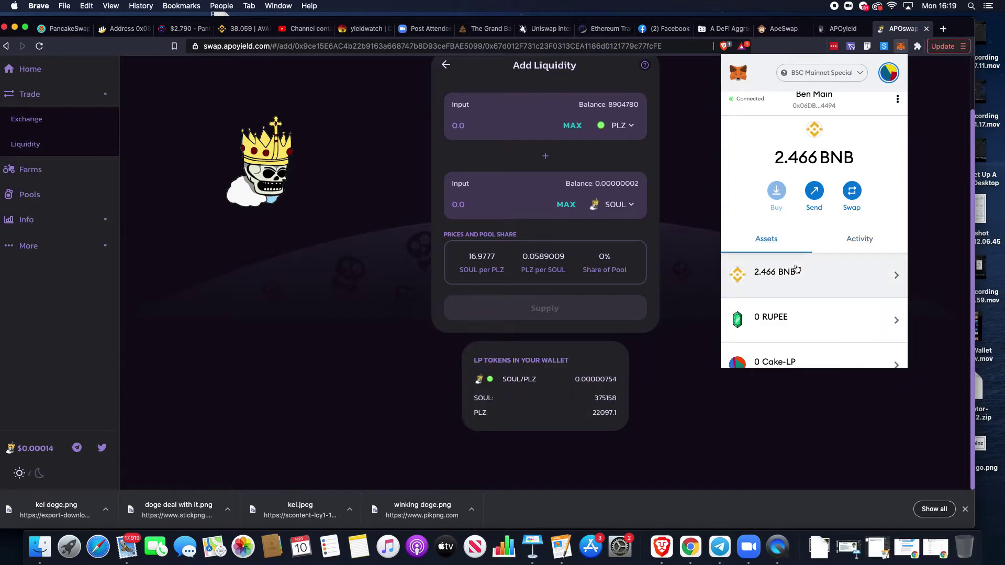
{"action": "scroll", "coordinate": [797, 270], "scroll_direction": "down", "scroll_amount": 2}
{"action": "scroll", "coordinate": [808, 222], "scroll_direction": "up", "scroll_amount": 3}
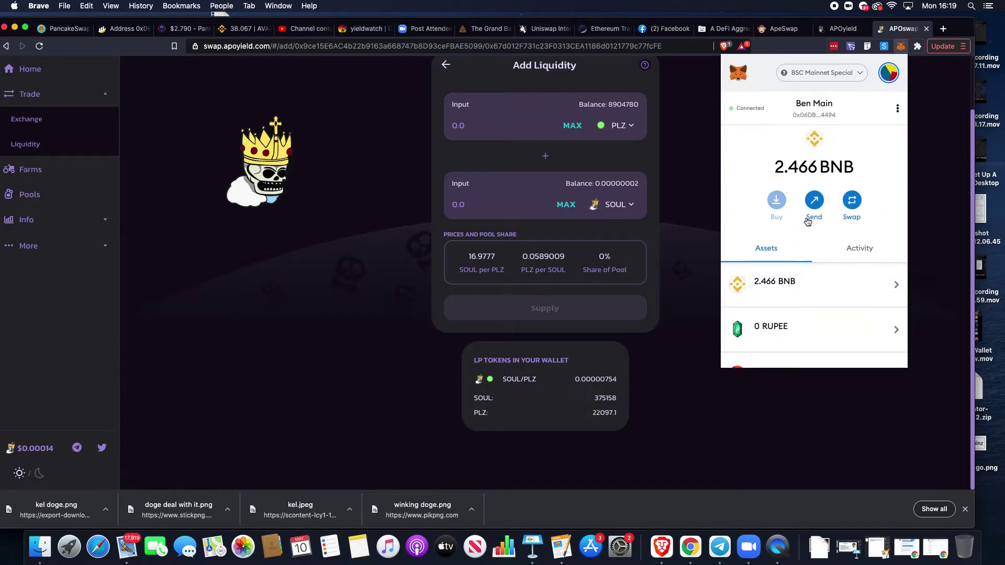
{"action": "left_click", "coordinate": [704, 97]}
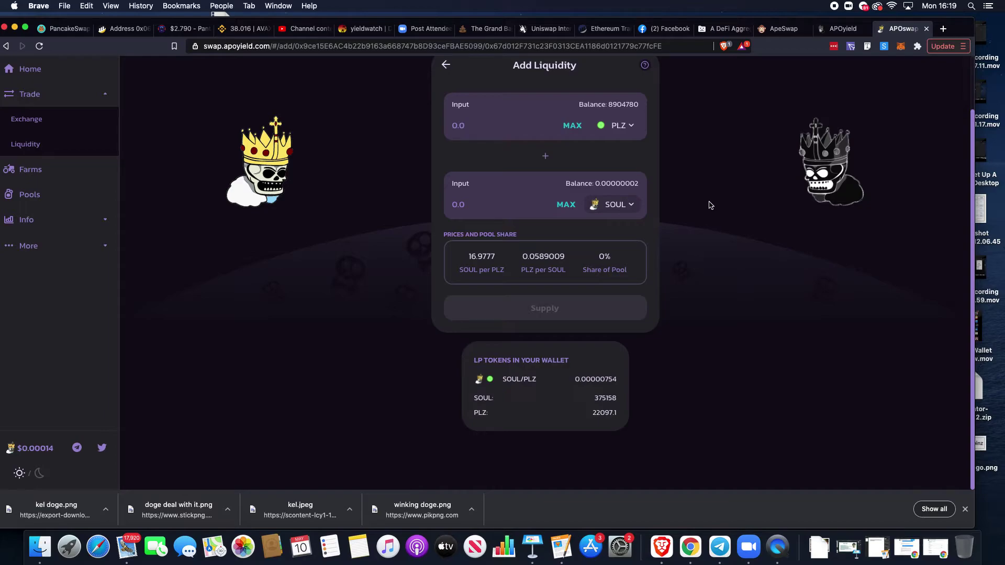
Confirm the 0.00000754 SOUL/PLZ LP balance, dismiss the notification and move to APOyield
{"action": "scroll", "coordinate": [711, 203], "scroll_direction": "up", "scroll_amount": 3}
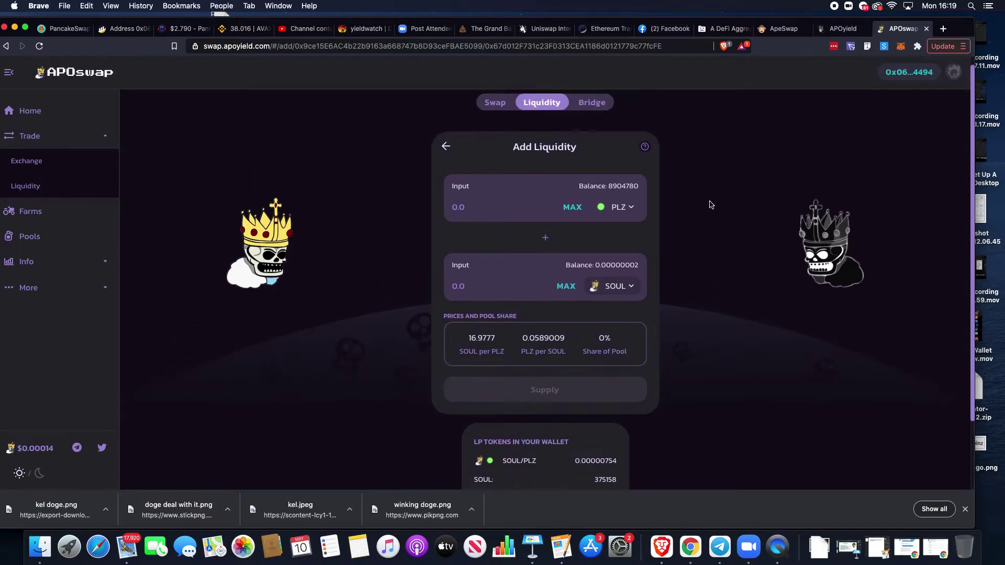
{"action": "scroll", "coordinate": [710, 203], "scroll_direction": "down", "scroll_amount": 3}
{"action": "scroll", "coordinate": [638, 382], "scroll_direction": "up", "scroll_amount": 3}
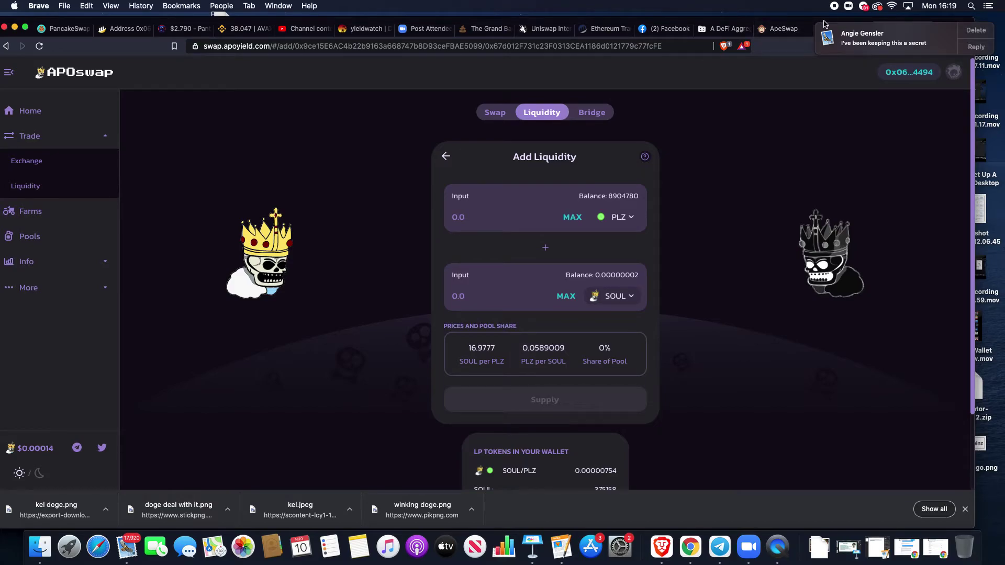
{"action": "left_click", "coordinate": [976, 31]}
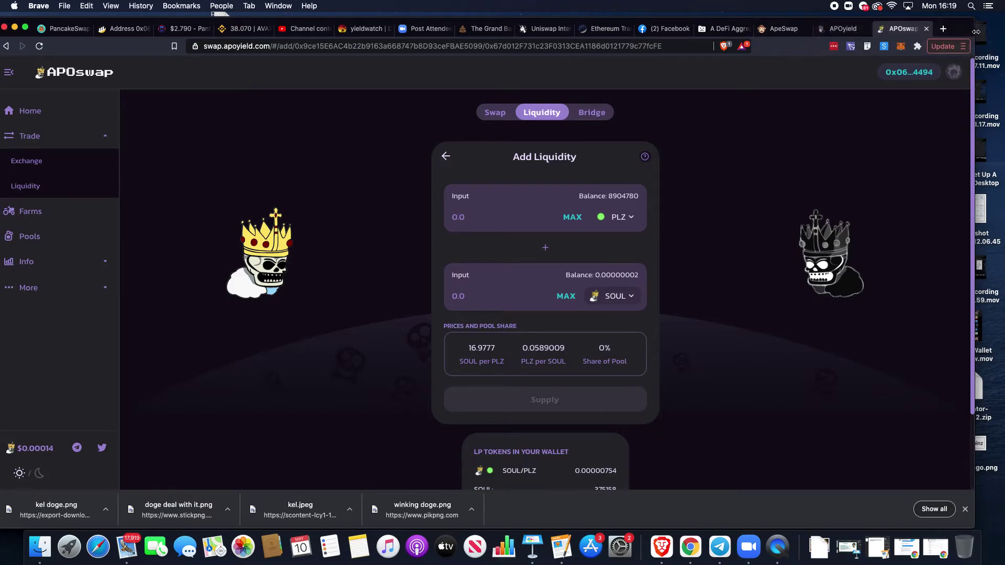
{"action": "left_click", "coordinate": [842, 29]}
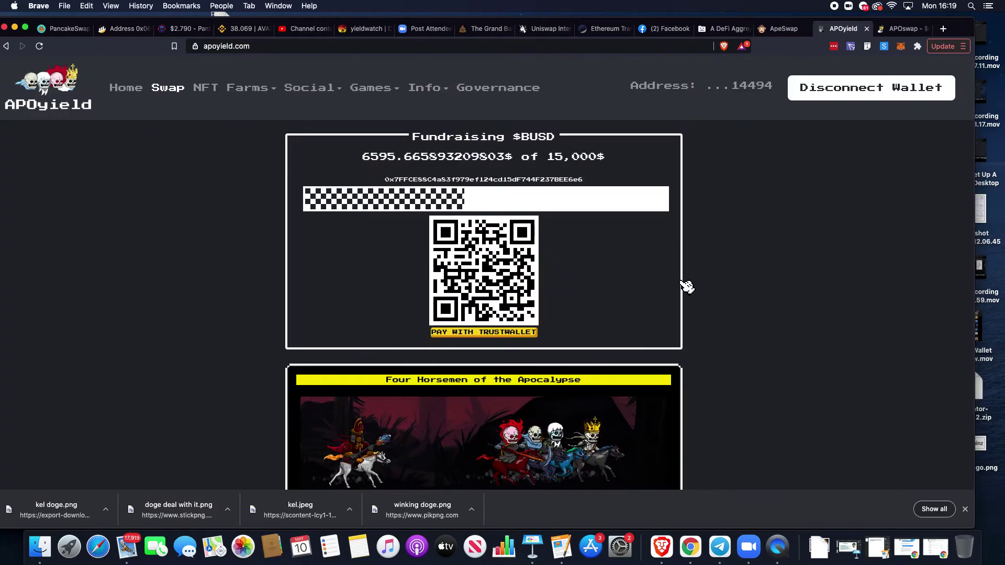
On the SOUL/PLZ farm card, enter the full 0.00000754 Cake-LP V1 balance to stake
{"action": "scroll", "coordinate": [684, 285], "scroll_direction": "down", "scroll_amount": 20}
{"action": "scroll", "coordinate": [687, 287], "scroll_direction": "down", "scroll_amount": 4}
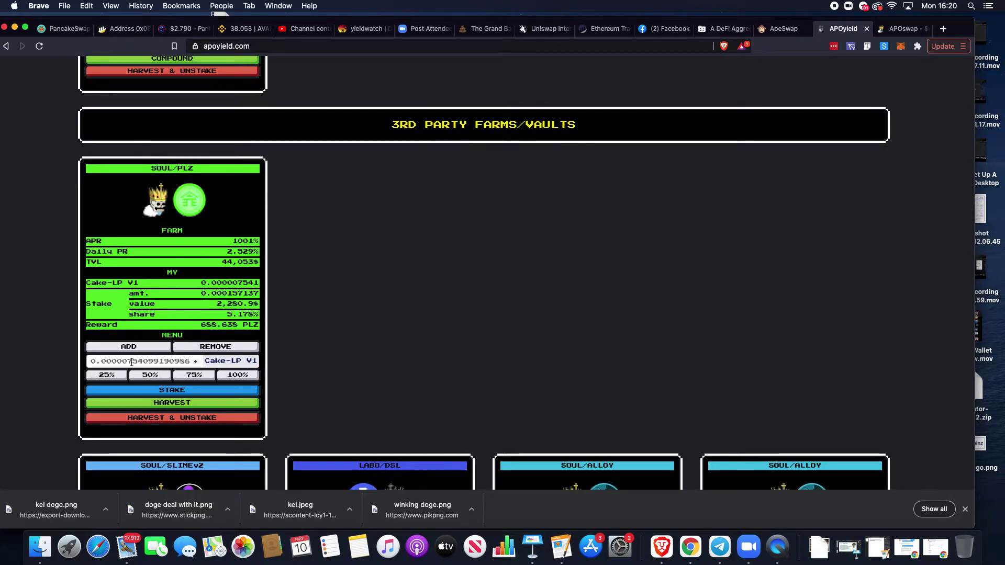
{"action": "scroll", "coordinate": [322, 367], "scroll_direction": "up", "scroll_amount": 5}
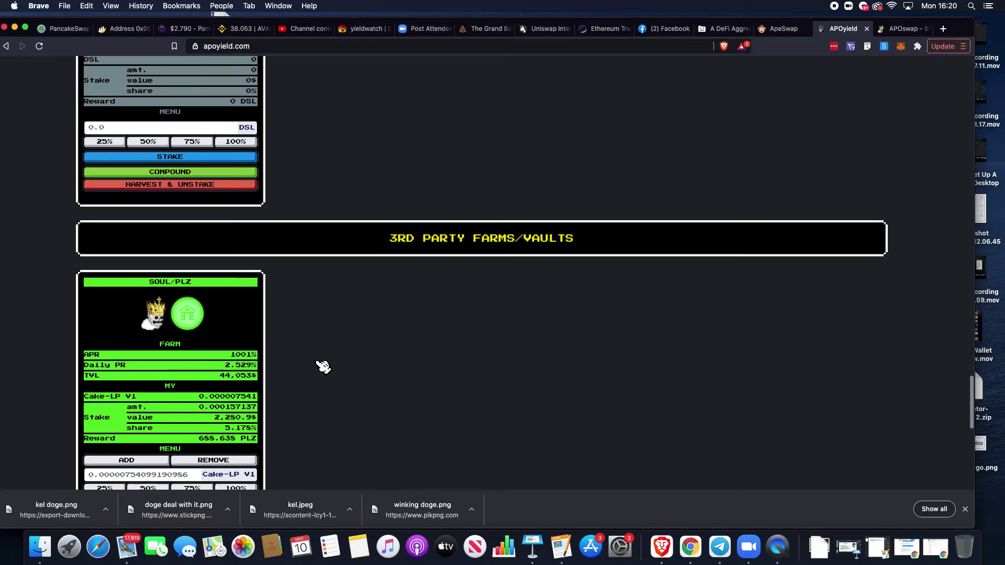
{"action": "scroll", "coordinate": [322, 367], "scroll_direction": "up", "scroll_amount": 6}
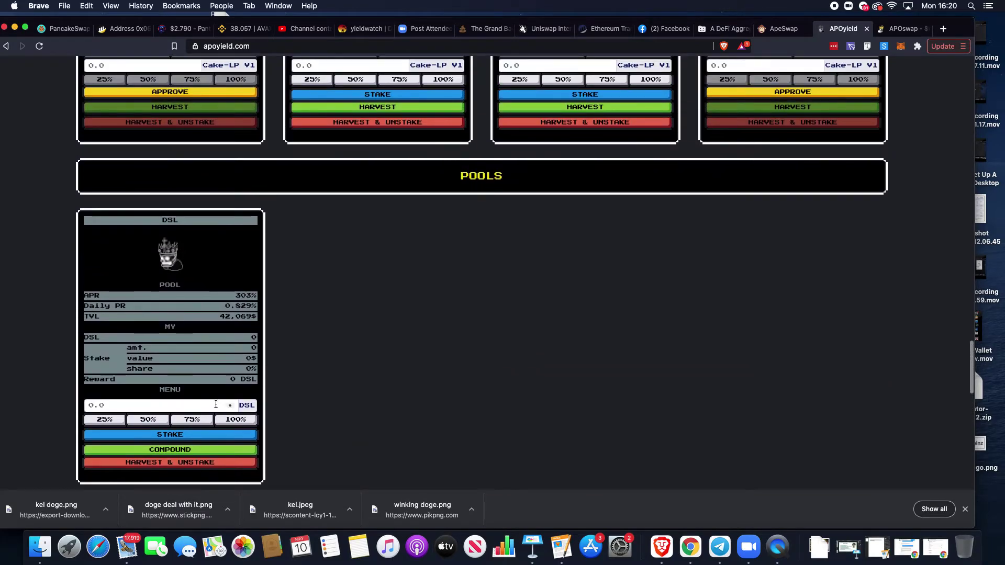
{"action": "scroll", "coordinate": [264, 405], "scroll_direction": "up", "scroll_amount": 1}
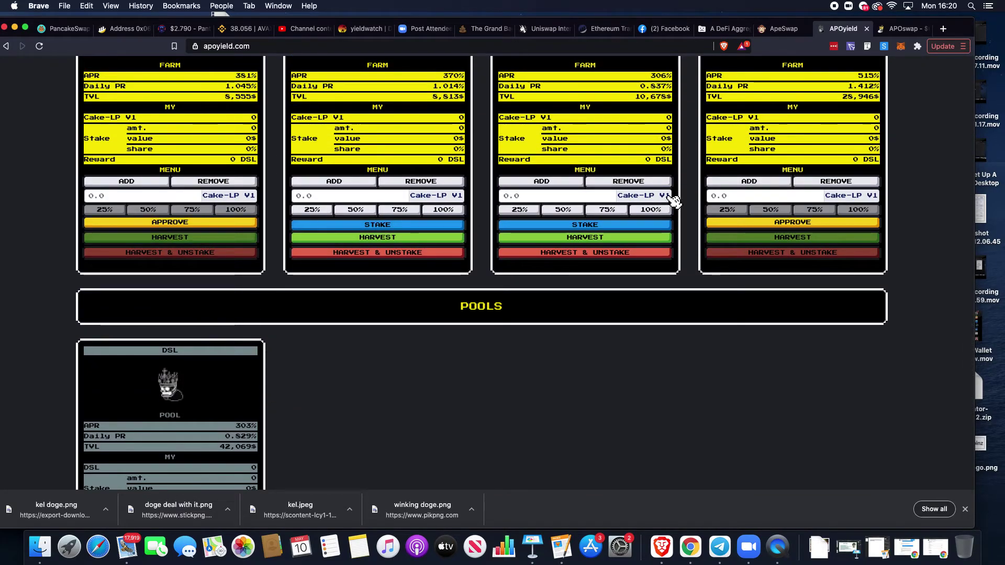
{"action": "scroll", "coordinate": [482, 347], "scroll_direction": "down", "scroll_amount": 12}
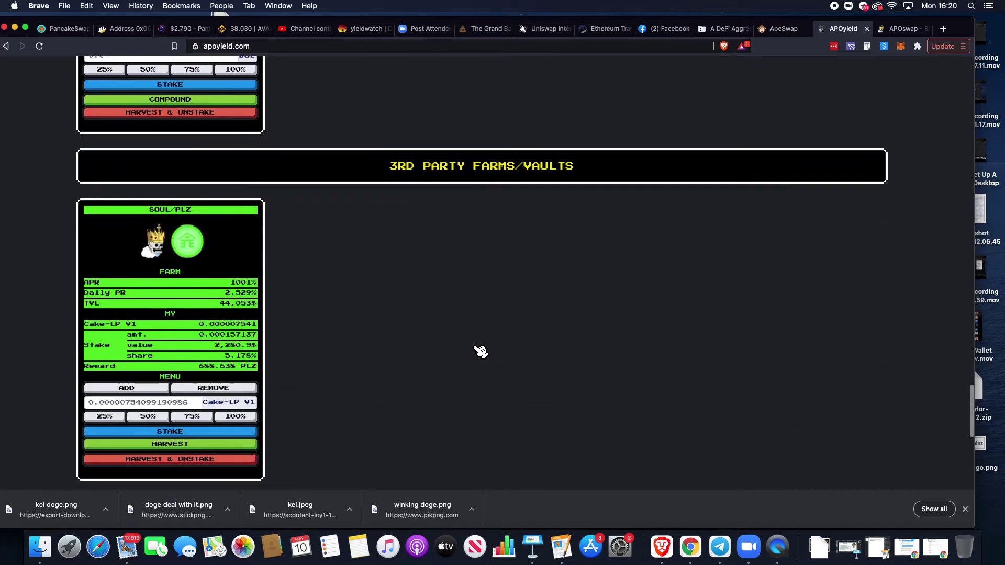
{"action": "scroll", "coordinate": [321, 387], "scroll_direction": "down", "scroll_amount": 2}
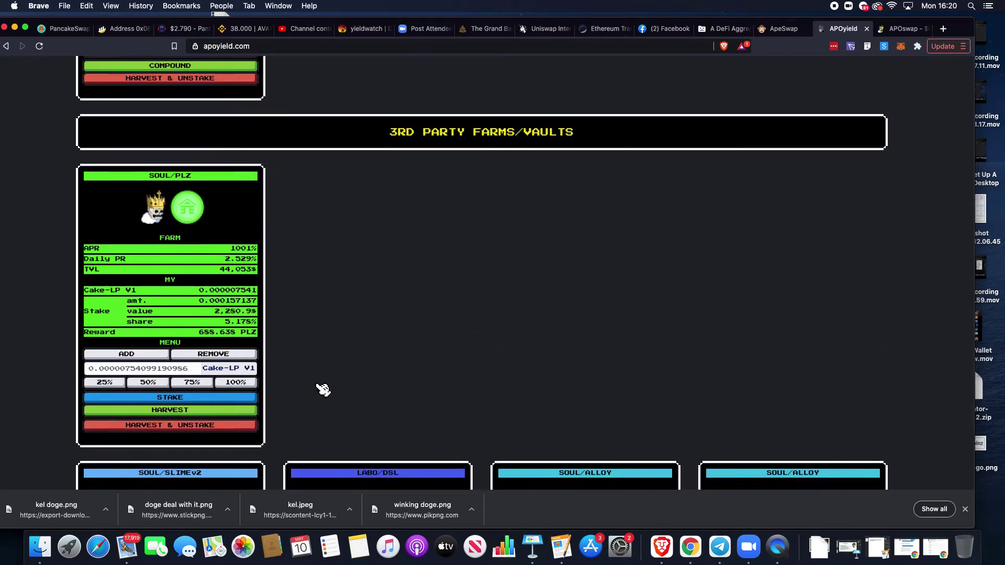
{"action": "scroll", "coordinate": [324, 389], "scroll_direction": "down", "scroll_amount": 1}
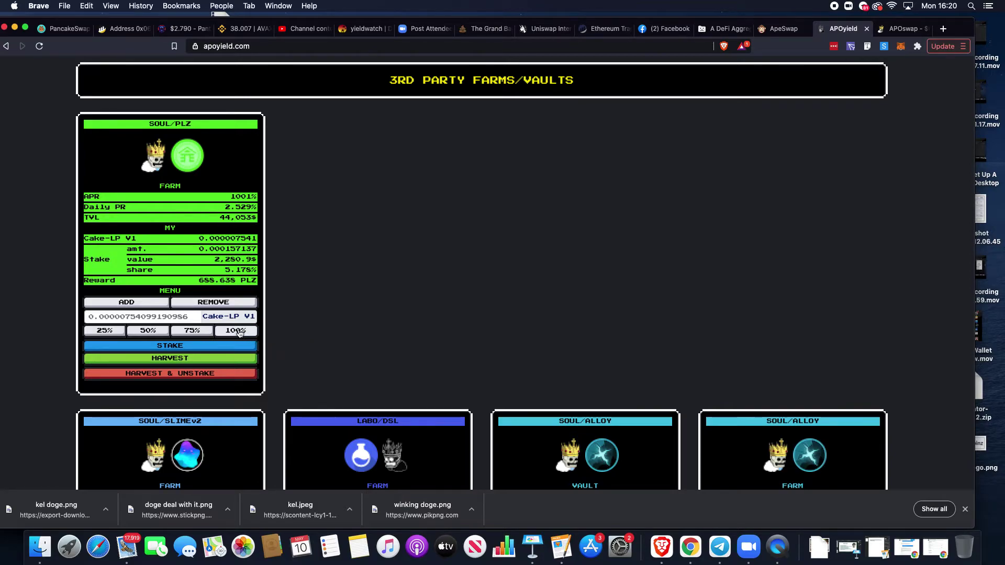
{"action": "left_click", "coordinate": [237, 330]}
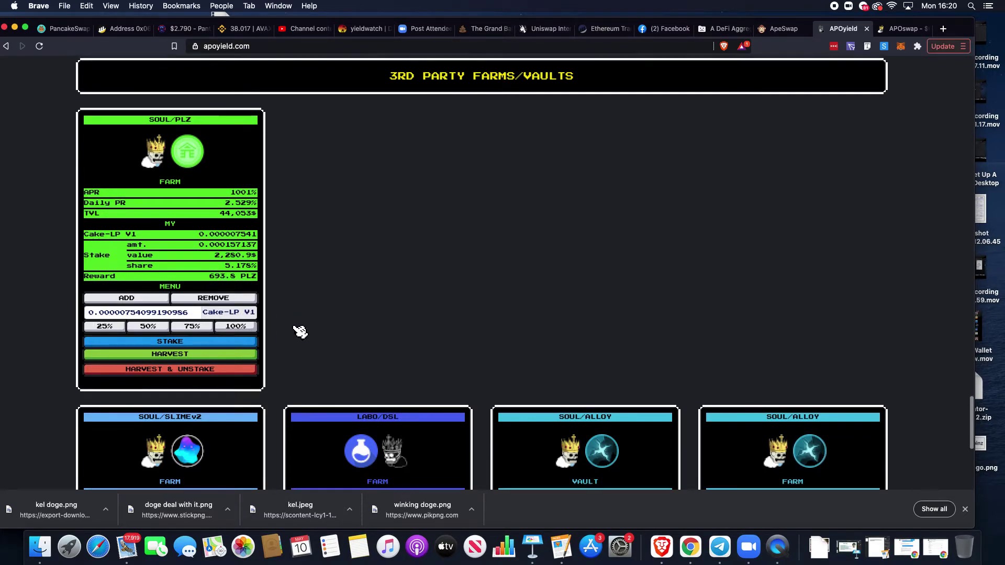
Enter the full LP balance (100%) on the SOUL/PLZ farm card and submit the stake for wallet approval
{"action": "scroll", "coordinate": [299, 331], "scroll_direction": "down", "scroll_amount": 2}
{"action": "scroll", "coordinate": [298, 331], "scroll_direction": "up", "scroll_amount": 1}
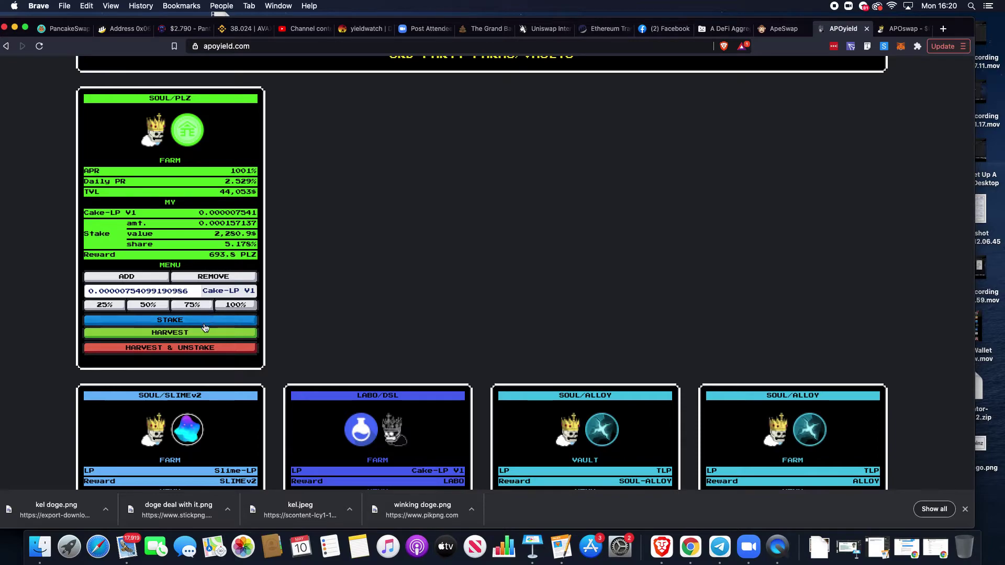
{"action": "left_click", "coordinate": [170, 321]}
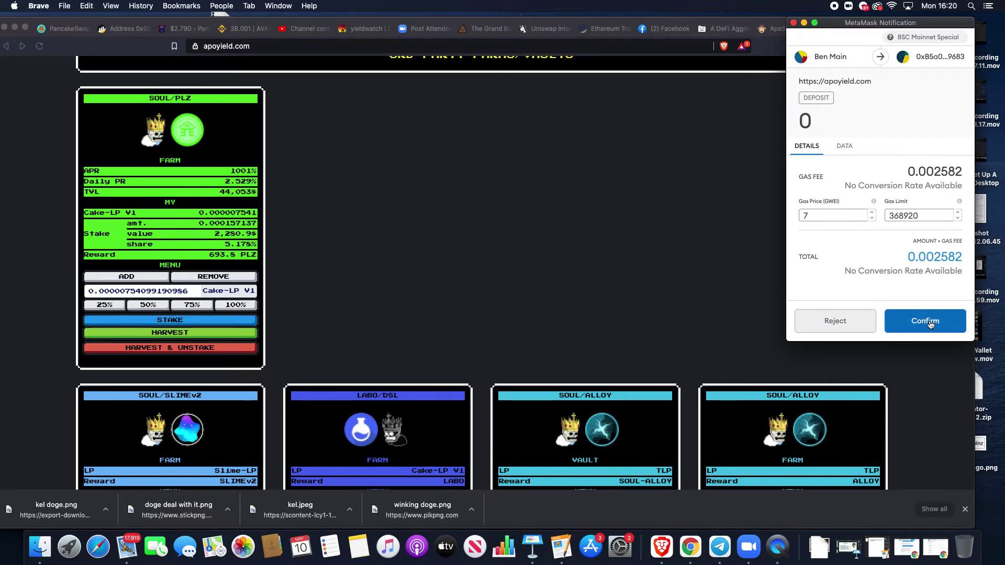
{"action": "left_click", "coordinate": [929, 323]}
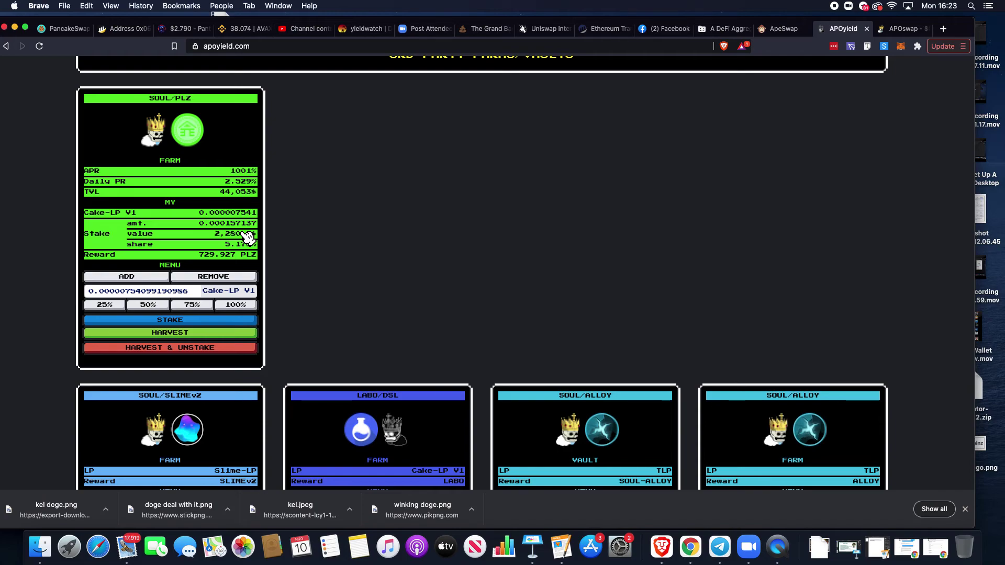
Scroll up the APOyield farms page to check the SOUL/PLZ card after confirming
{"action": "scroll", "coordinate": [261, 230], "scroll_direction": "up", "scroll_amount": 10}
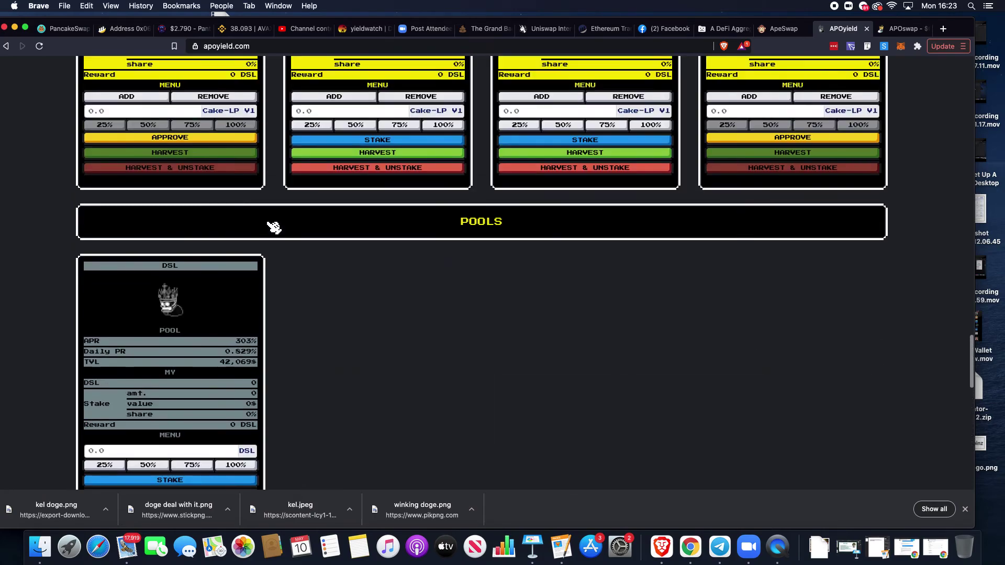
Switch to the APOswap site and go back from Add Liquidity to the RUPEE/BUSD Liquidity overview
{"action": "scroll", "coordinate": [273, 227], "scroll_direction": "up", "scroll_amount": 15}
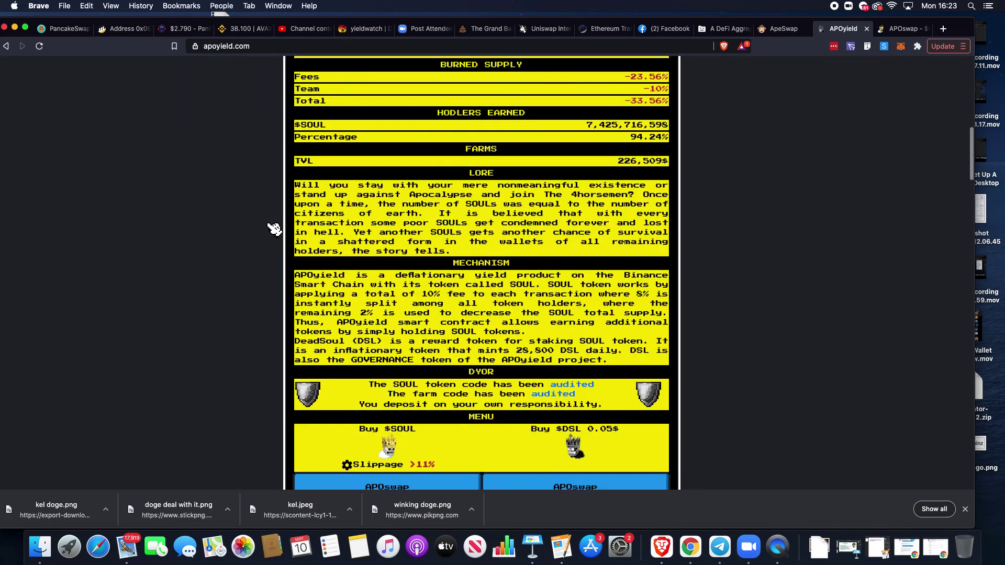
{"action": "scroll", "coordinate": [273, 227], "scroll_direction": "up", "scroll_amount": 15}
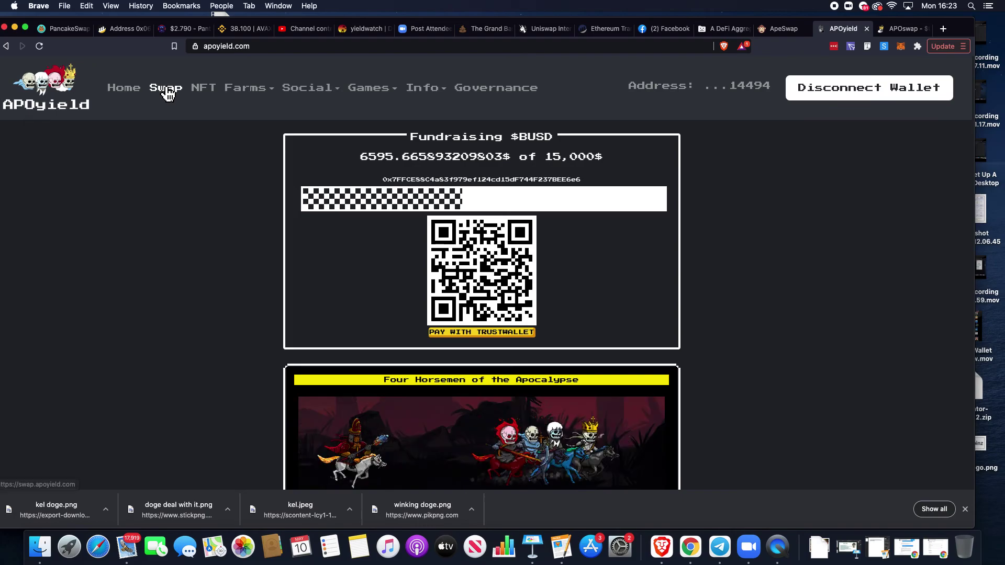
{"action": "left_click", "coordinate": [902, 30]}
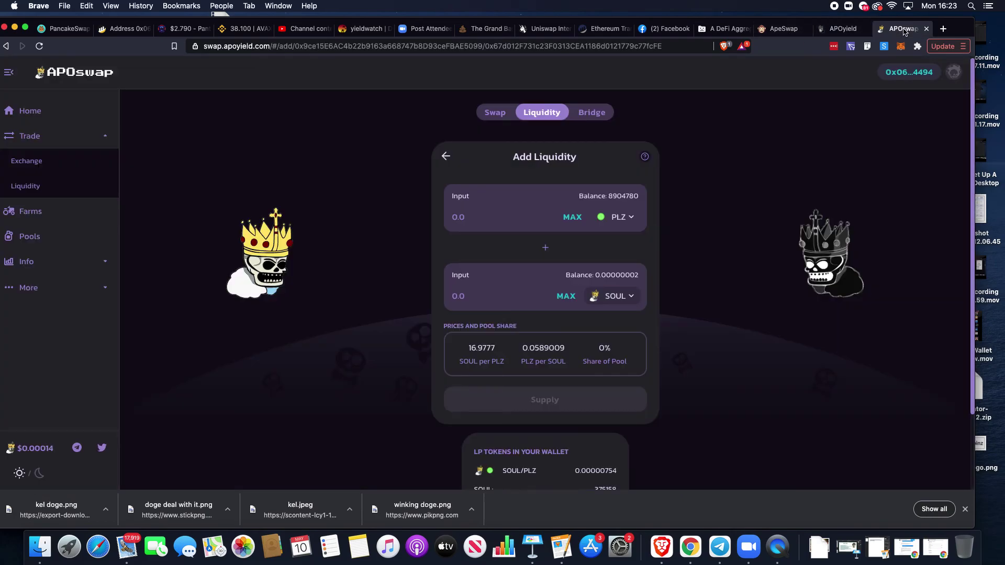
{"action": "scroll", "coordinate": [662, 288], "scroll_direction": "down", "scroll_amount": 2}
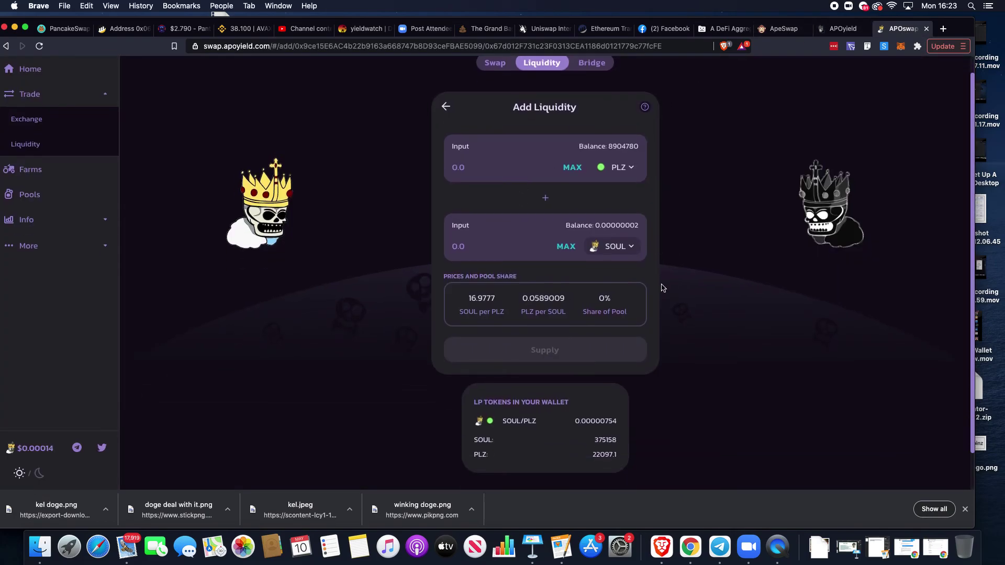
{"action": "scroll", "coordinate": [662, 288], "scroll_direction": "up", "scroll_amount": 2}
{"action": "left_click", "coordinate": [447, 157]}
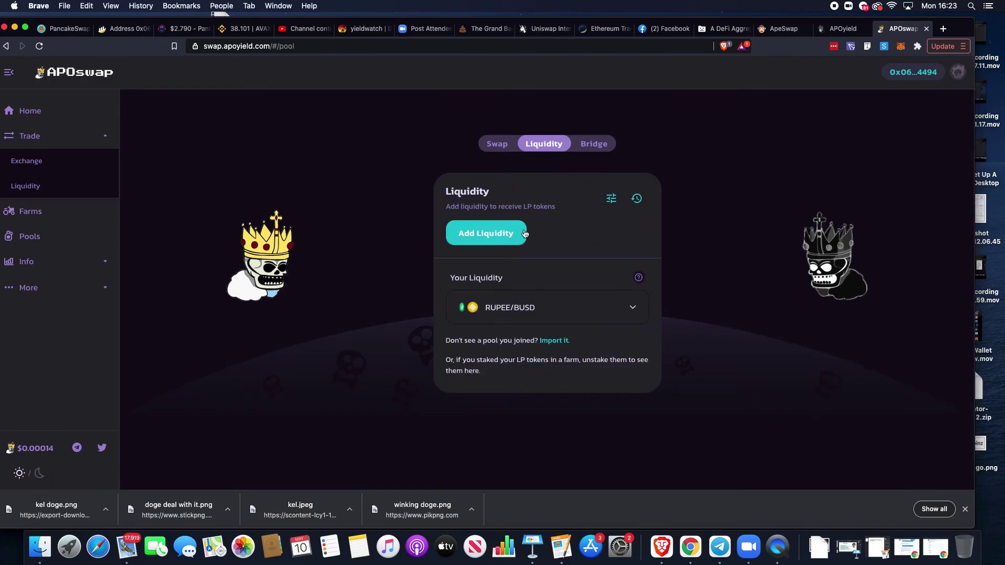